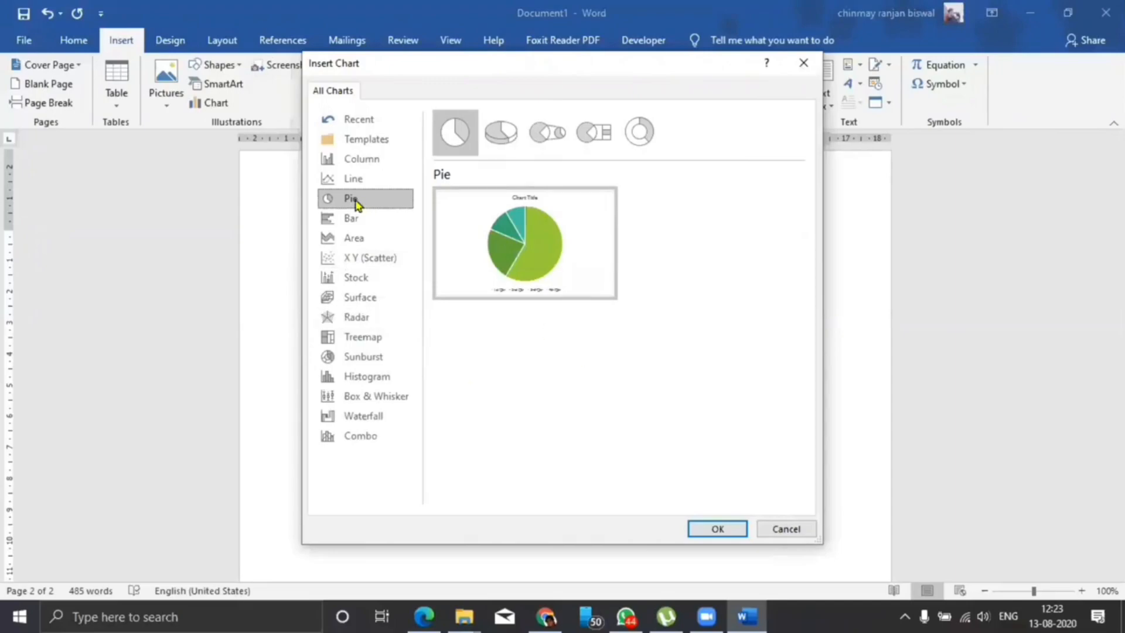
# Compare the previews of the Column, Line, Pie and Bar chart types.
pyautogui.click(361, 161)
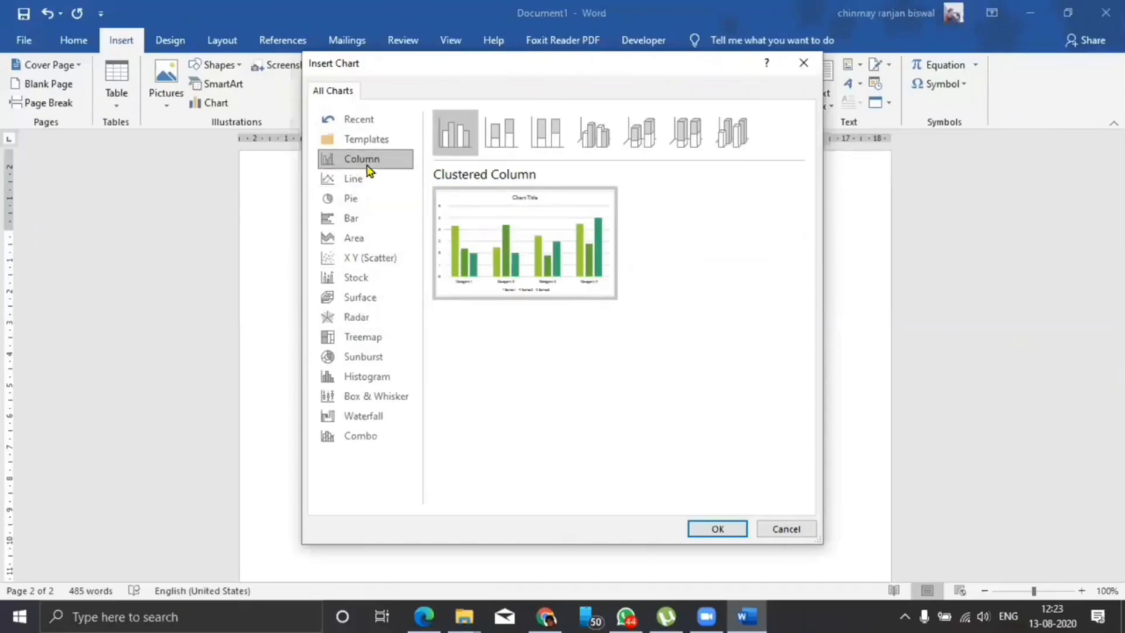
pyautogui.click(361, 179)
pyautogui.click(360, 199)
pyautogui.click(359, 221)
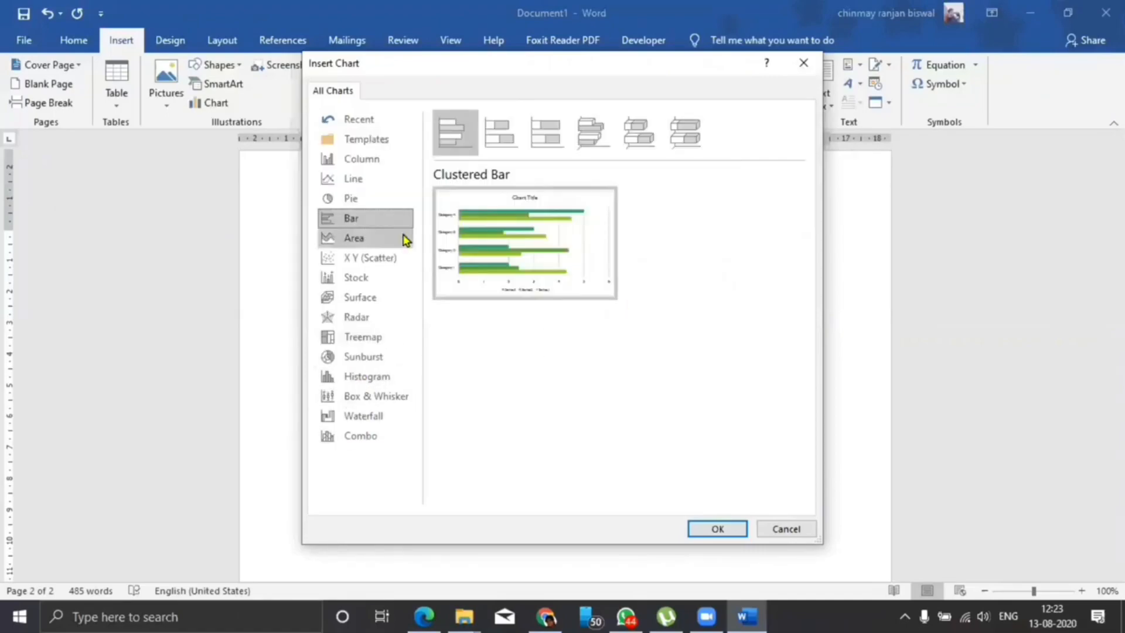
pyautogui.click(365, 158)
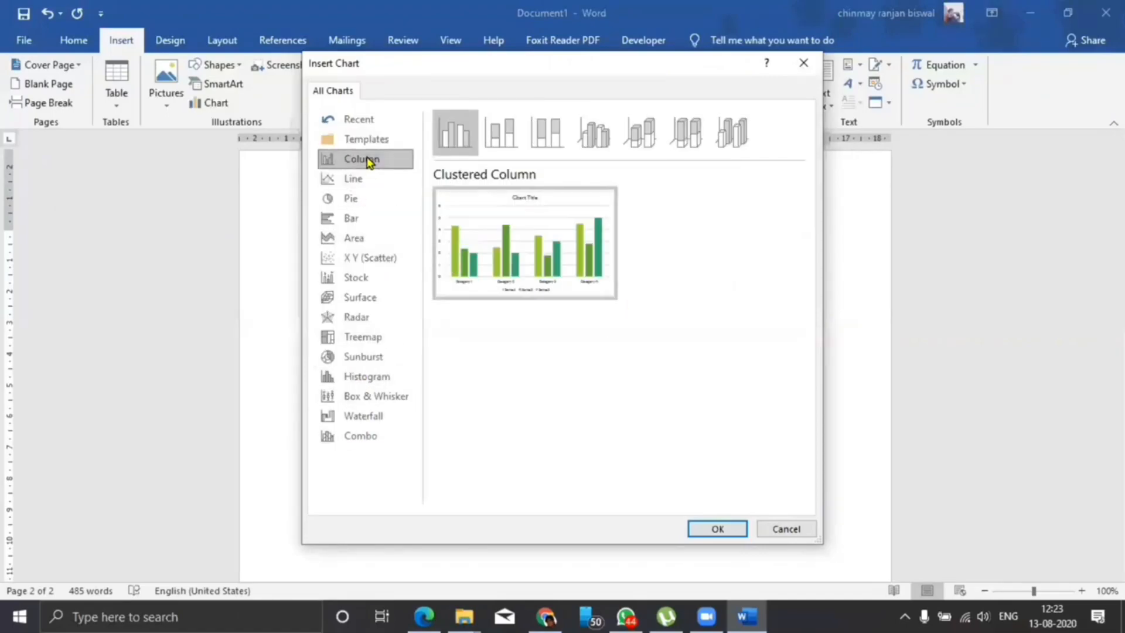
pyautogui.click(362, 221)
pyautogui.click(361, 200)
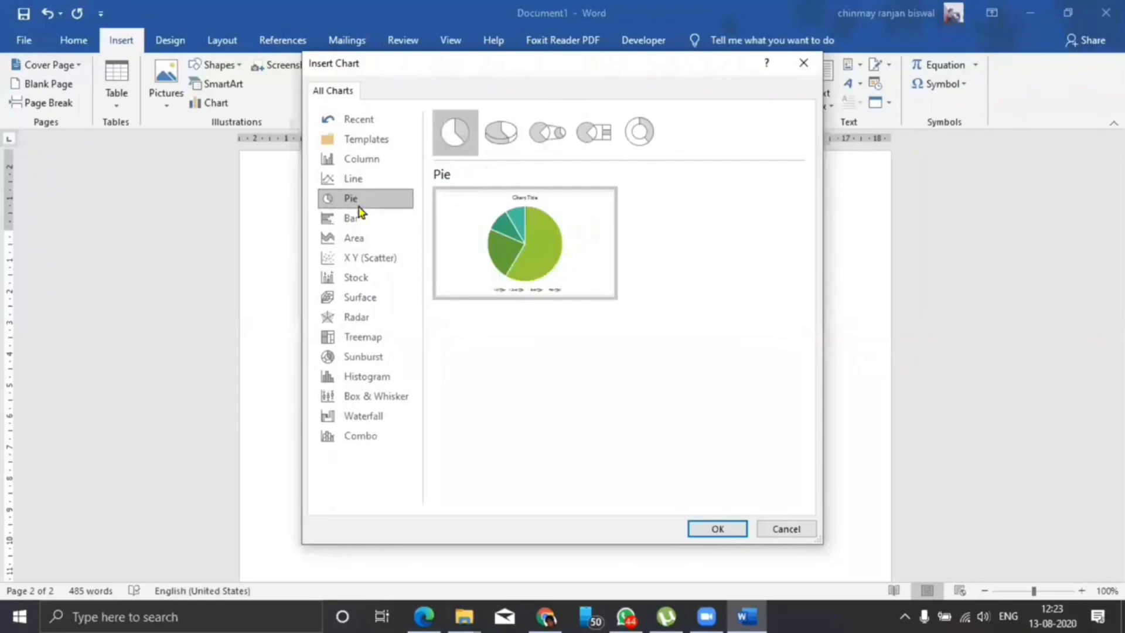
pyautogui.click(355, 181)
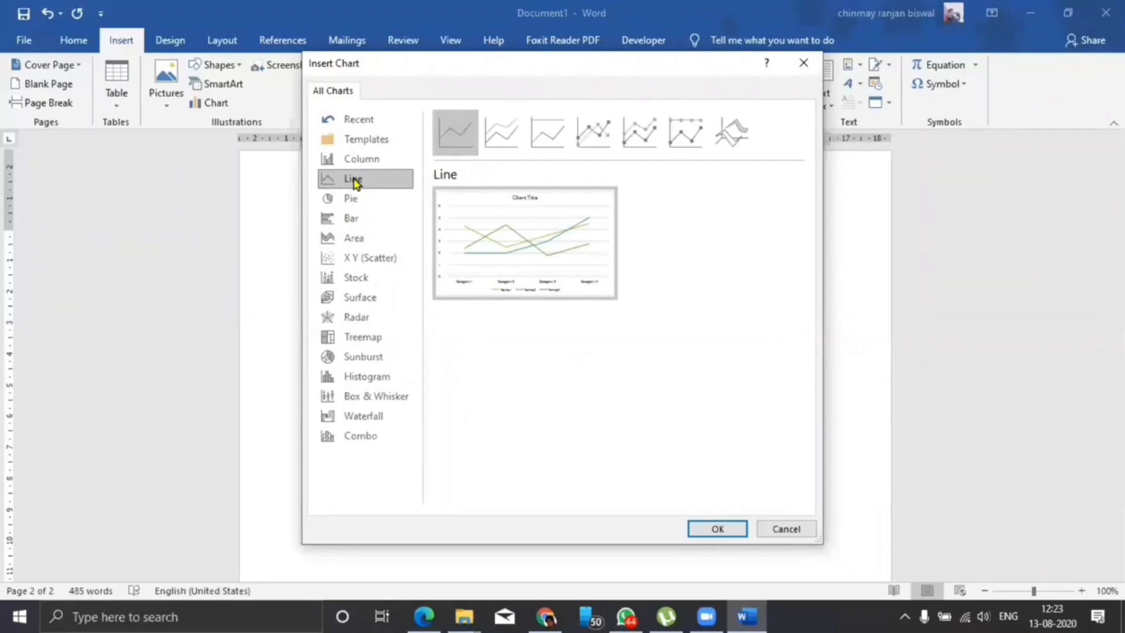
pyautogui.click(358, 160)
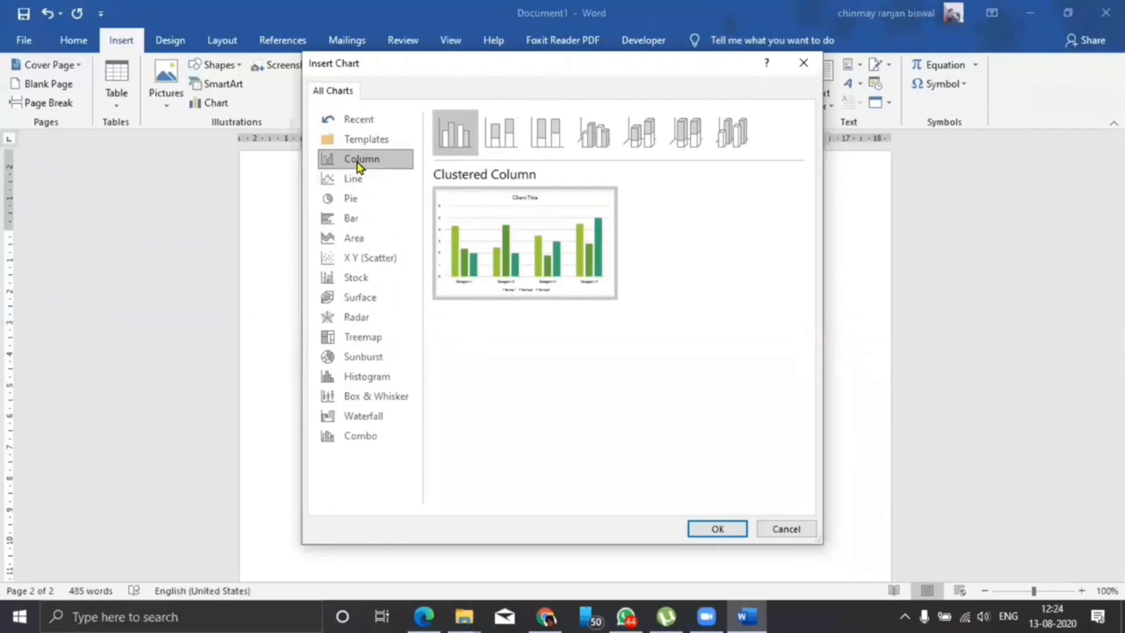
pyautogui.click(358, 228)
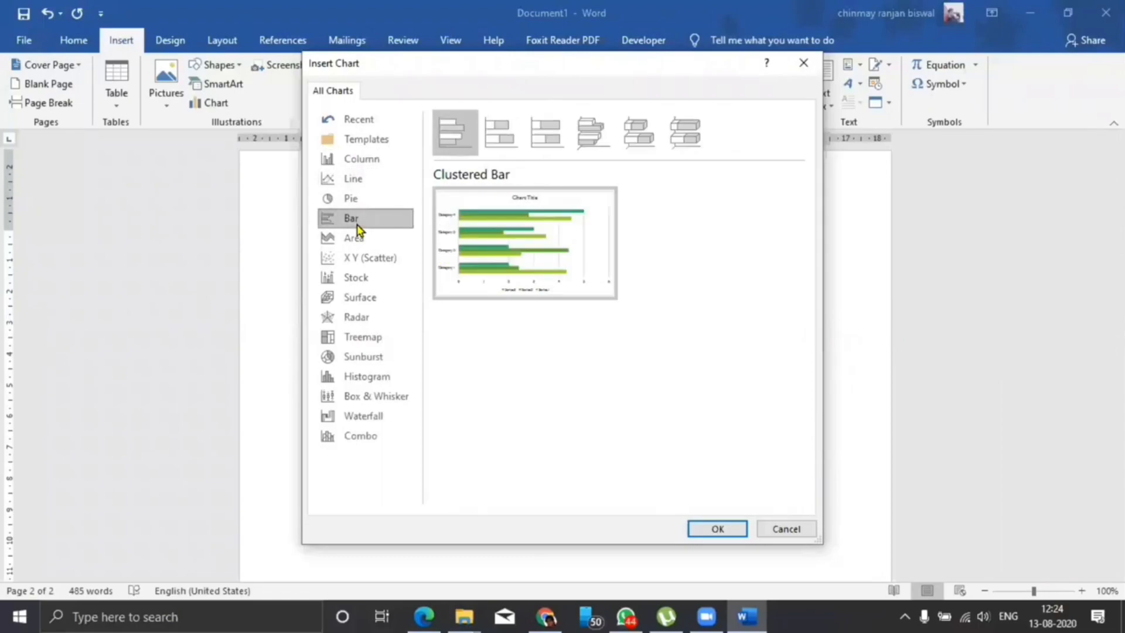
# Insert a Clustered Column chart and move its data sheet up, clear of the chart.
pyautogui.click(364, 163)
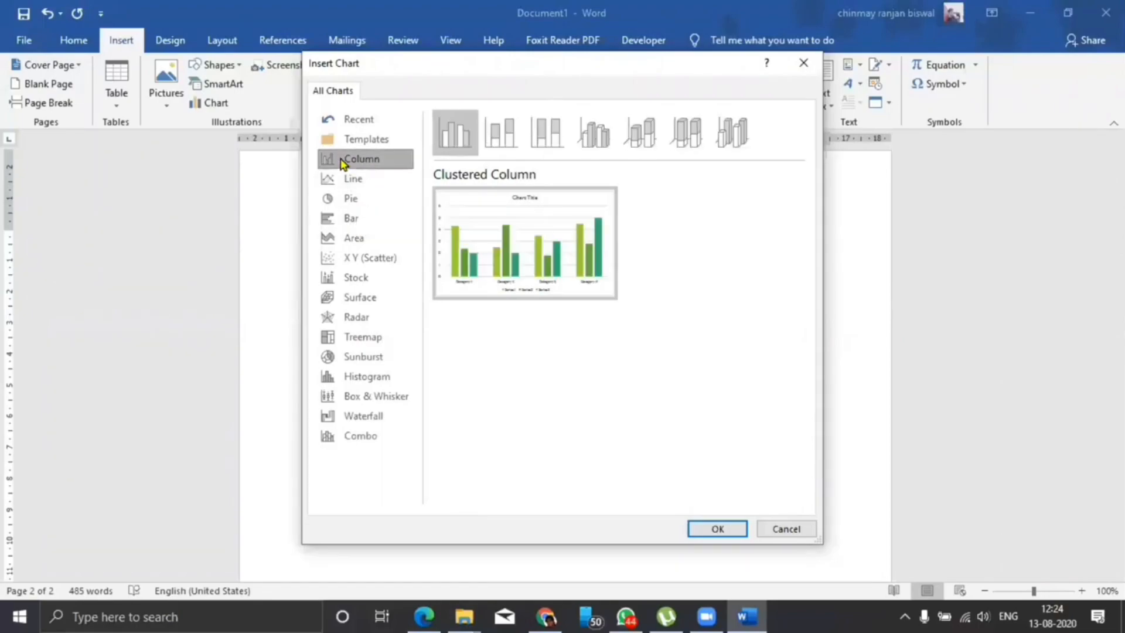
pyautogui.click(707, 530)
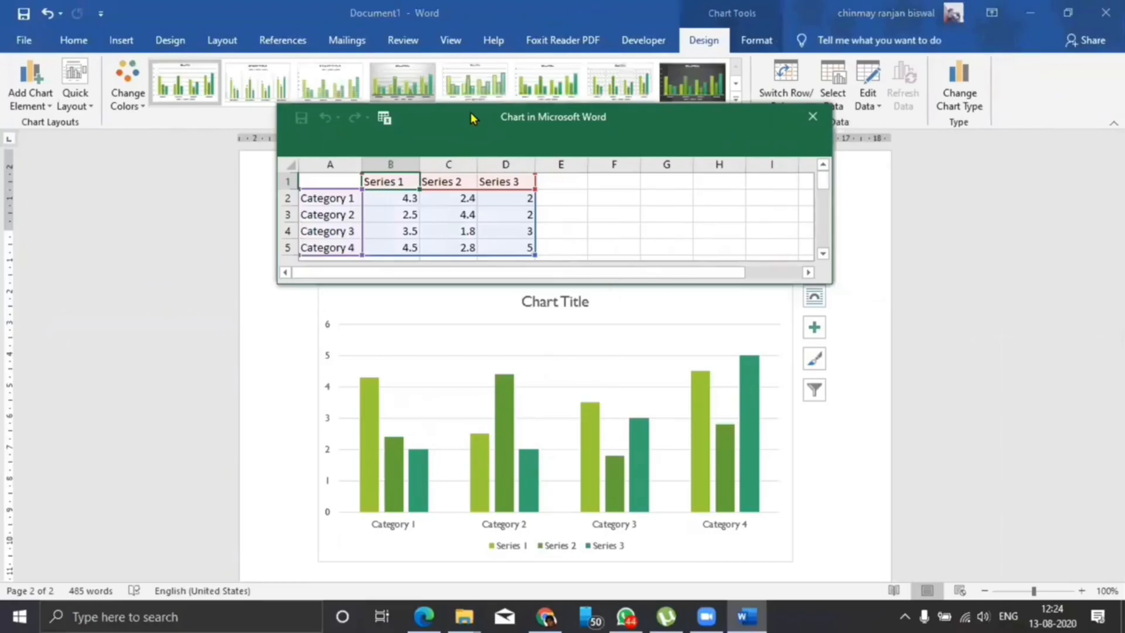
pyautogui.moveTo(469, 113); pyautogui.dragTo(459, 72)
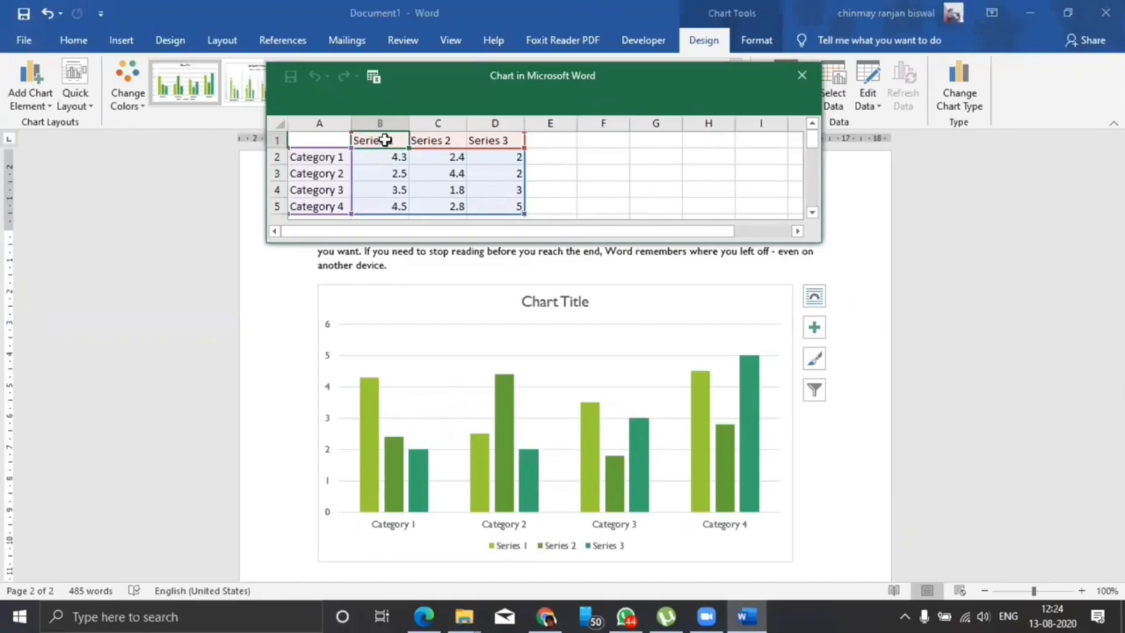
# Rename the three series headers in the chart's data sheet to Group A, Group B and Group C.
pyautogui.write('Grou')
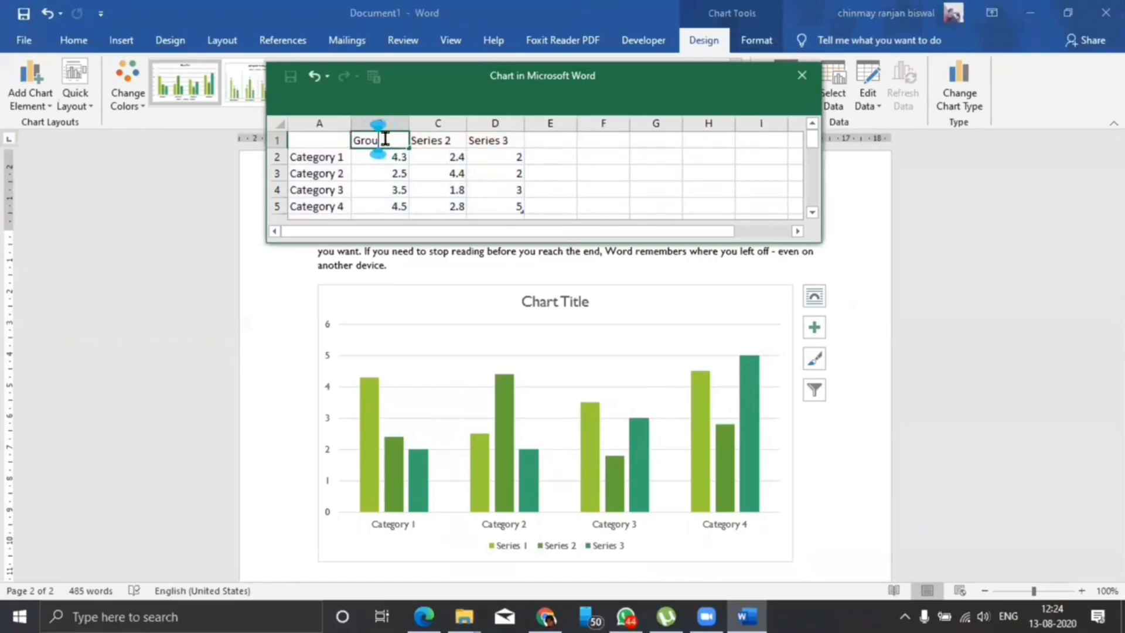
pyautogui.write('p A')
pyautogui.press('Tab')
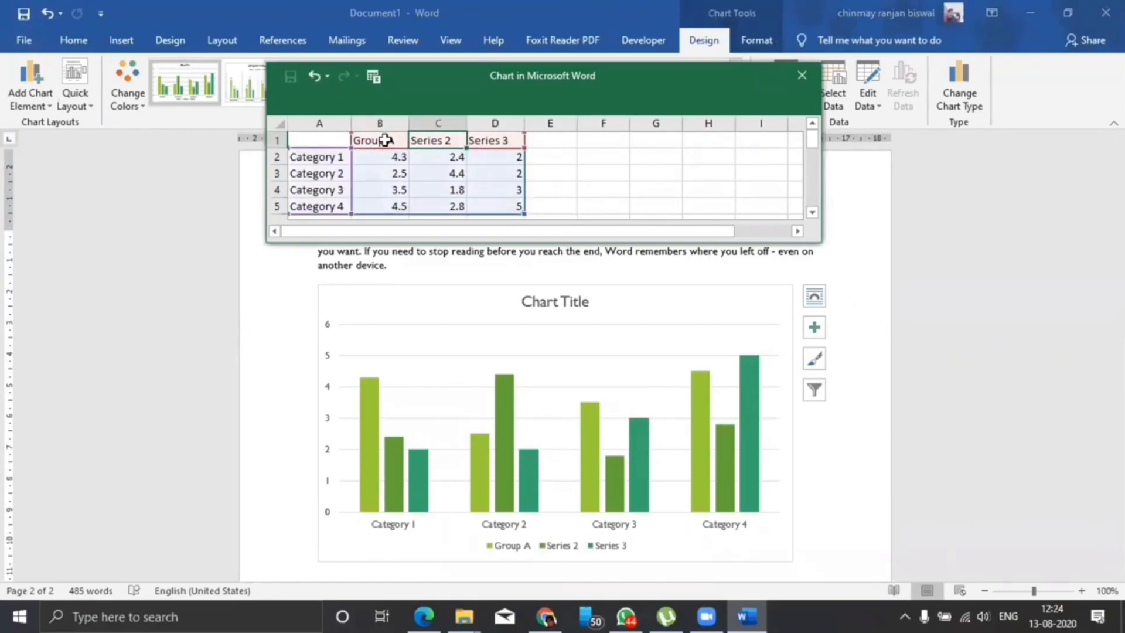
pyautogui.write('Group B')
pyautogui.press('Tab')
pyautogui.write('Group C')
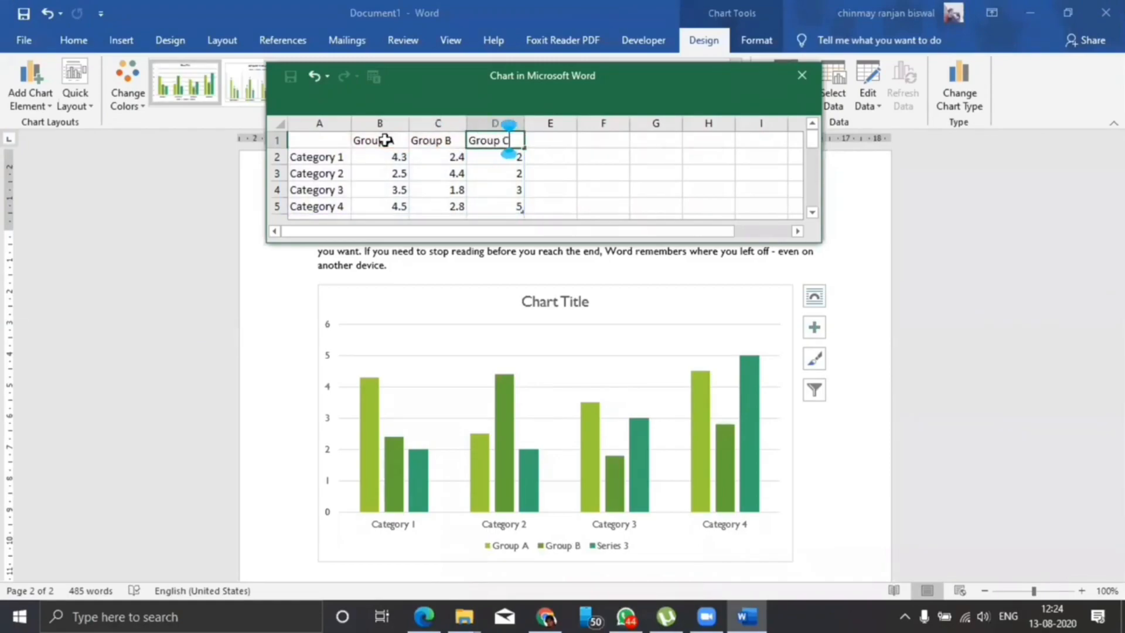
pyautogui.click(619, 186)
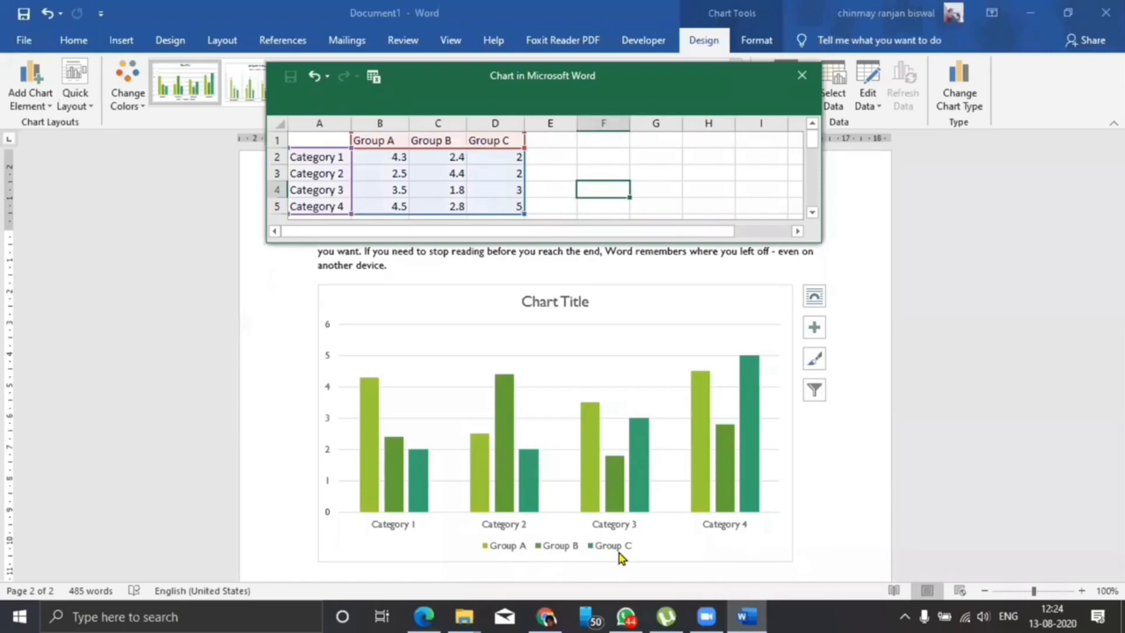
# Add a fourth series to the chart data by entering the header Group D in cell E1.
pyautogui.click(555, 147)
pyautogui.moveTo(556, 146); pyautogui.dragTo(562, 135)
pyautogui.write('Group D')
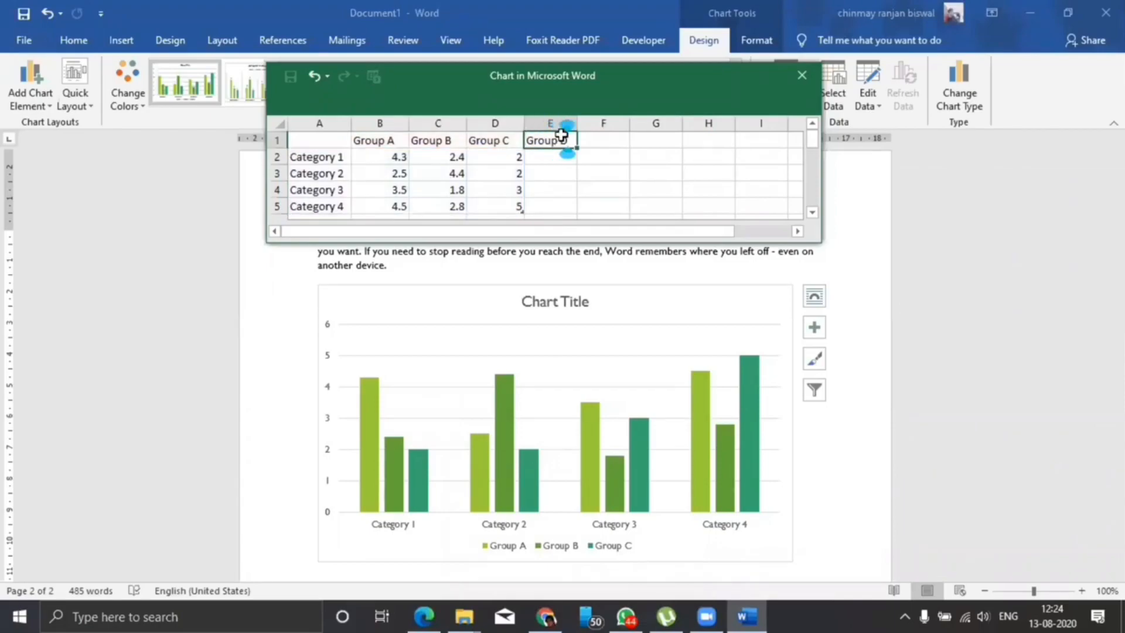
pyautogui.press('Return')
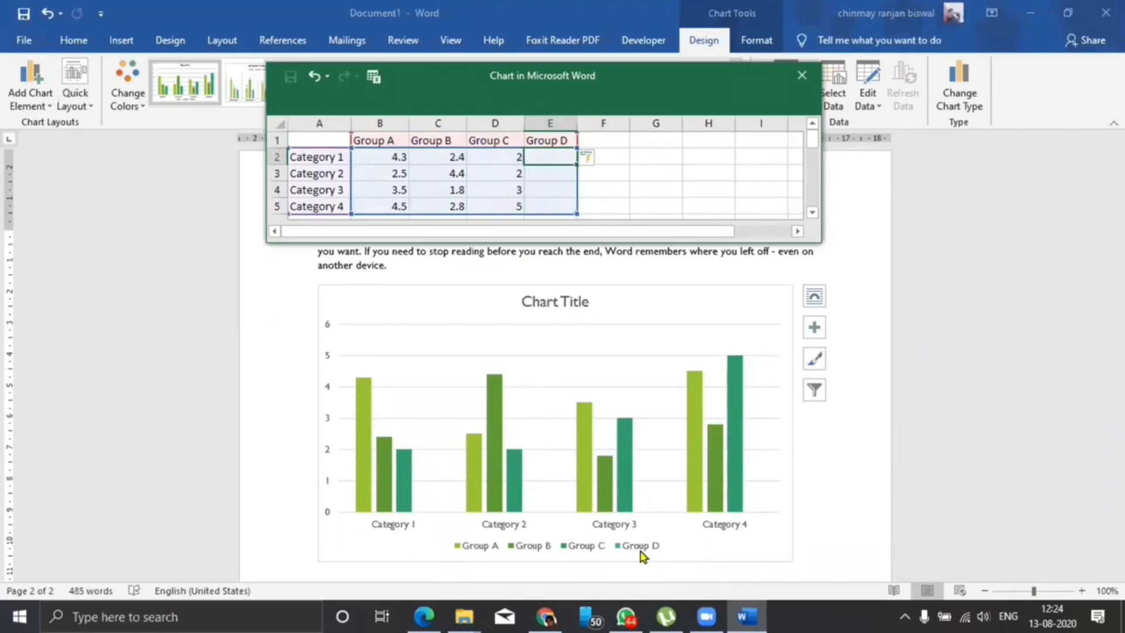
# Rename the first two categories in the chart data to Boys and Girls.
pyautogui.click(448, 190)
pyautogui.click(342, 158)
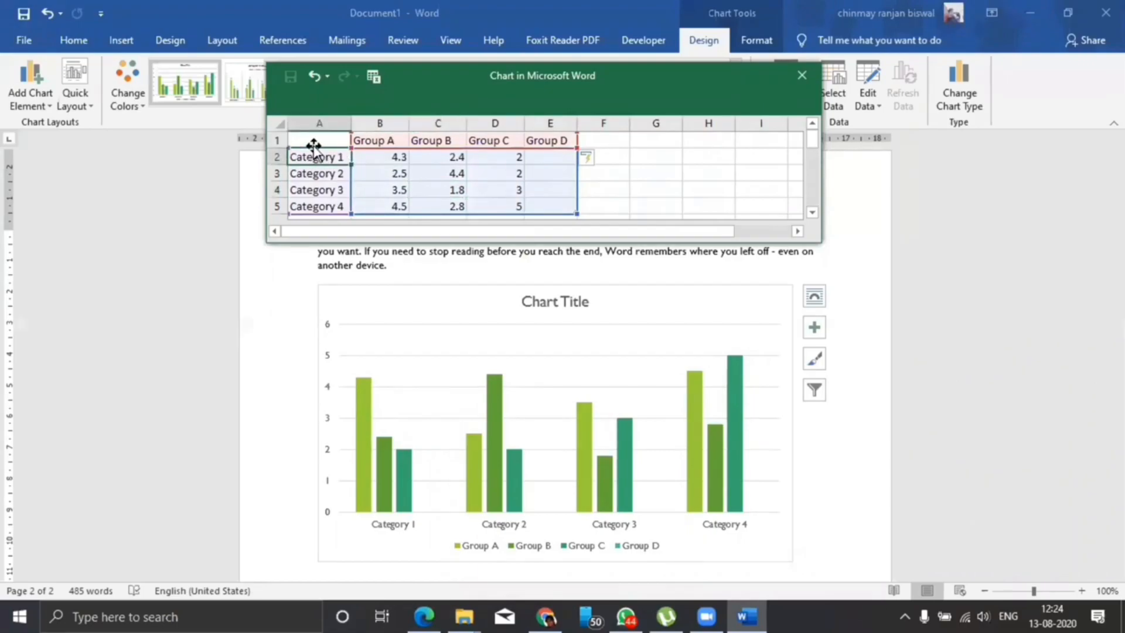
pyautogui.write('Boys')
pyautogui.press('Return')
pyautogui.write('Girls')
pyautogui.press('Return')
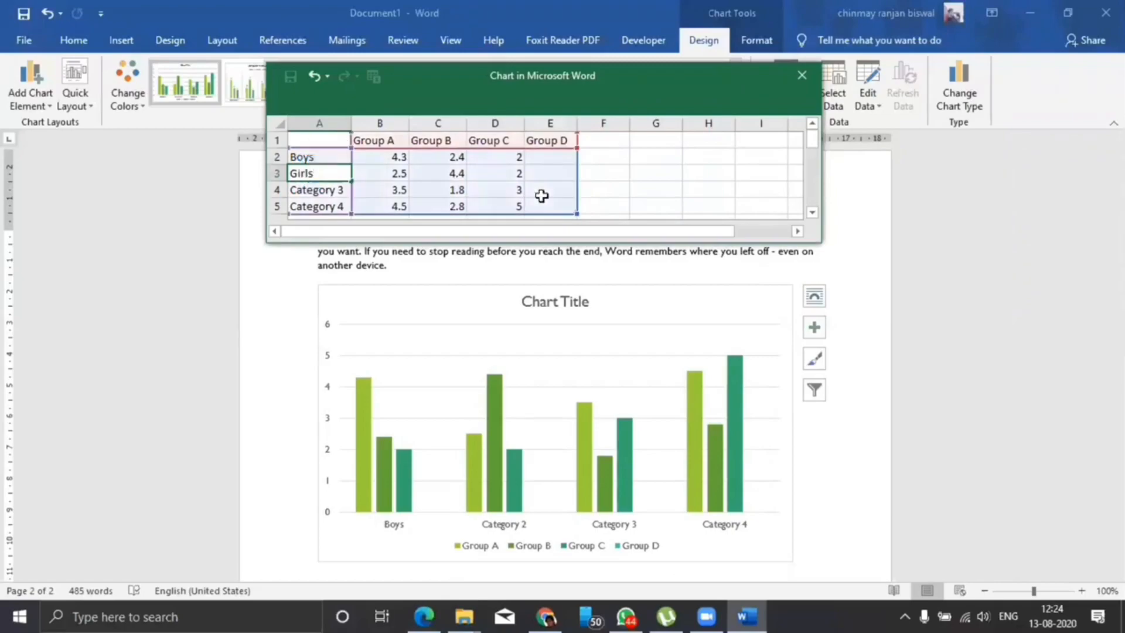
# Fill the Boys row with 20, 15, 20 and 35 for Groups A to D.
pyautogui.click(402, 156)
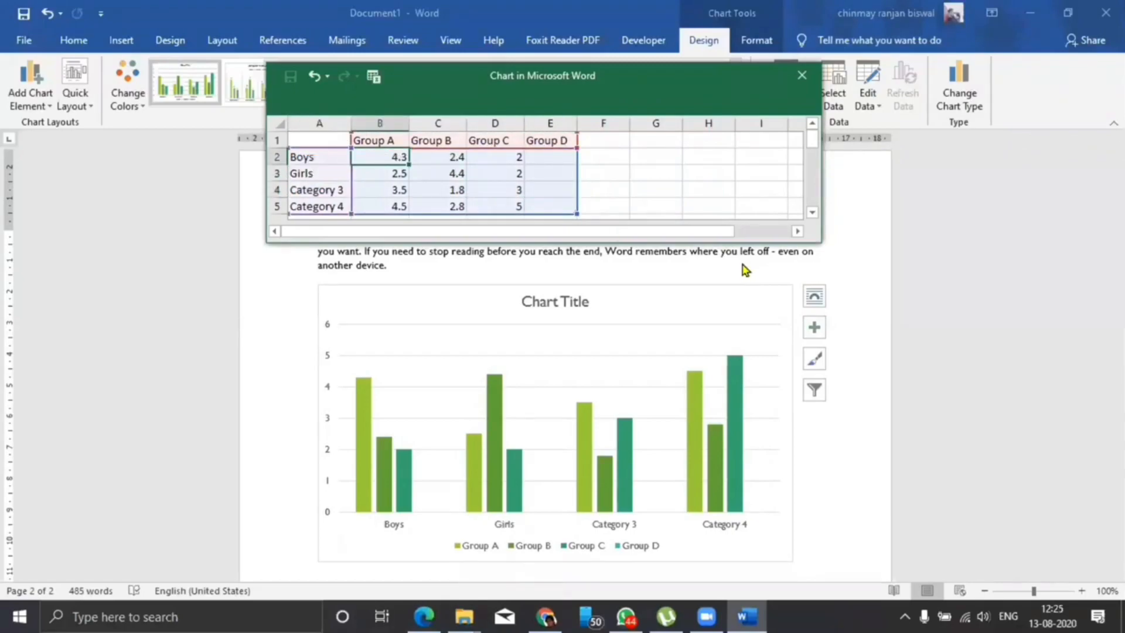
pyautogui.write('20')
pyautogui.press('Tab')
pyautogui.write('15')
pyautogui.press('Tab')
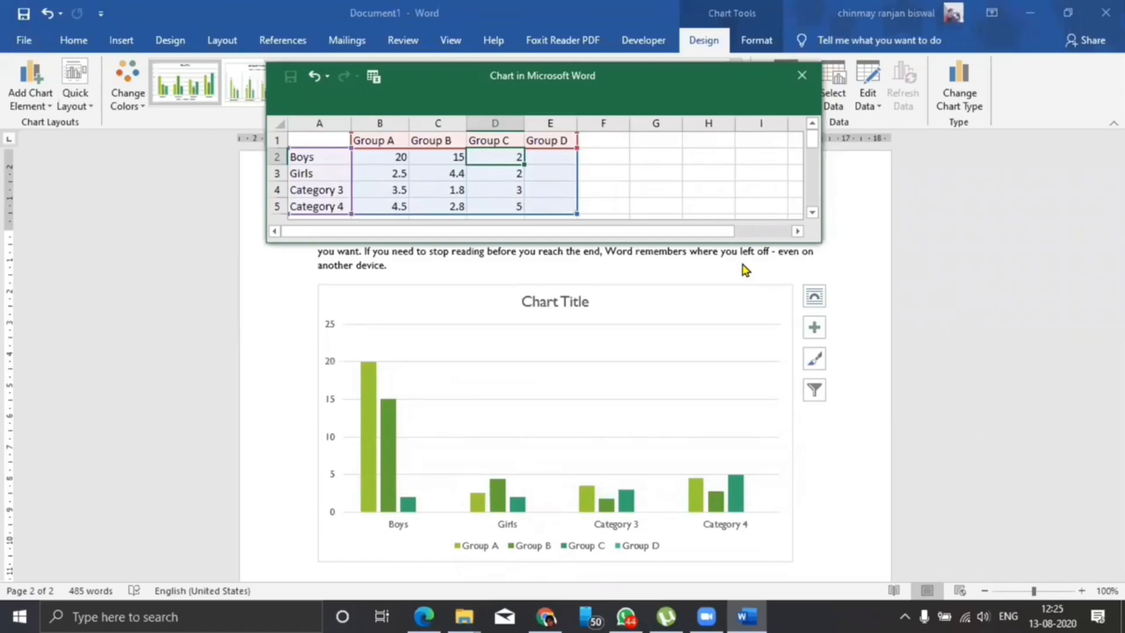
pyautogui.write('20')
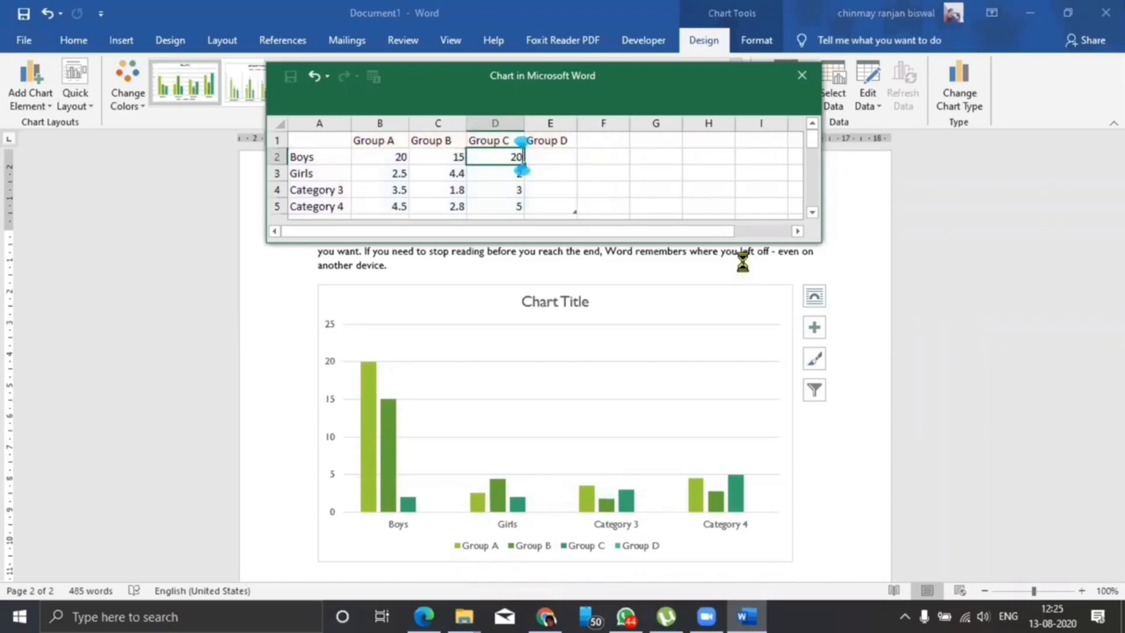
pyautogui.press('Tab')
pyautogui.write('35')
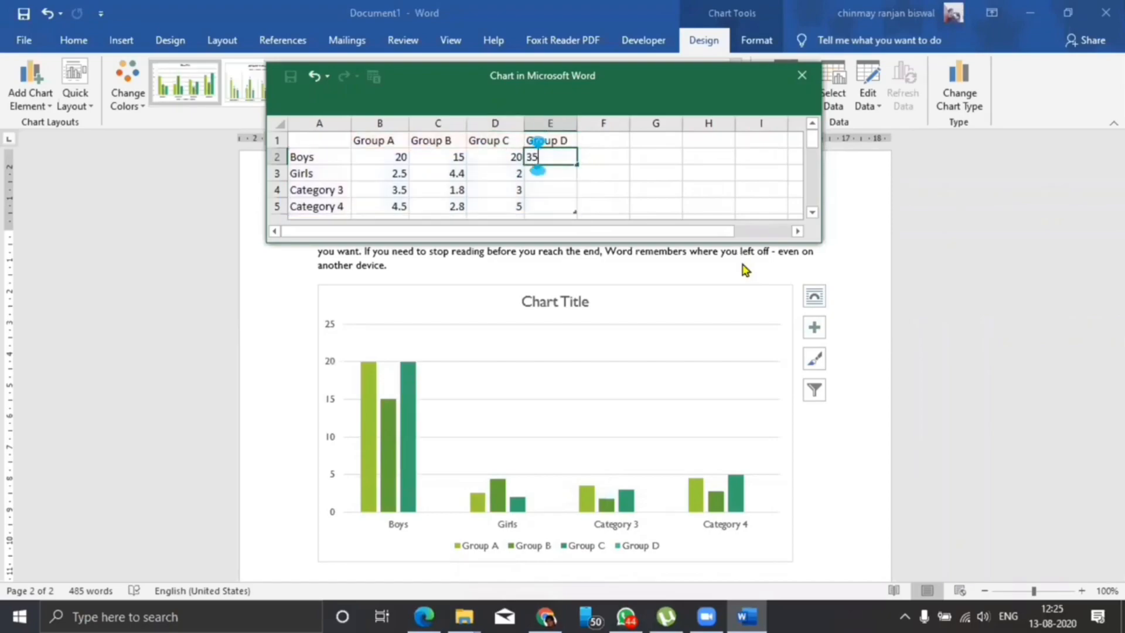
# Fill the Girls row with 25, 25, 35 and 10 for Groups A to D.
pyautogui.click(376, 174)
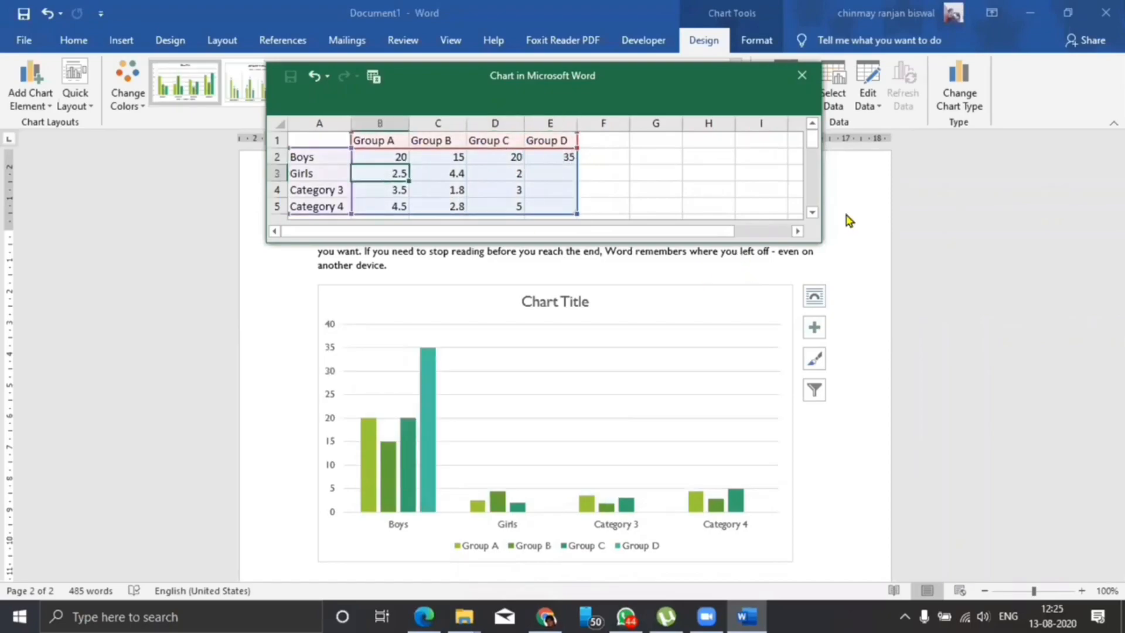
pyautogui.write('20')
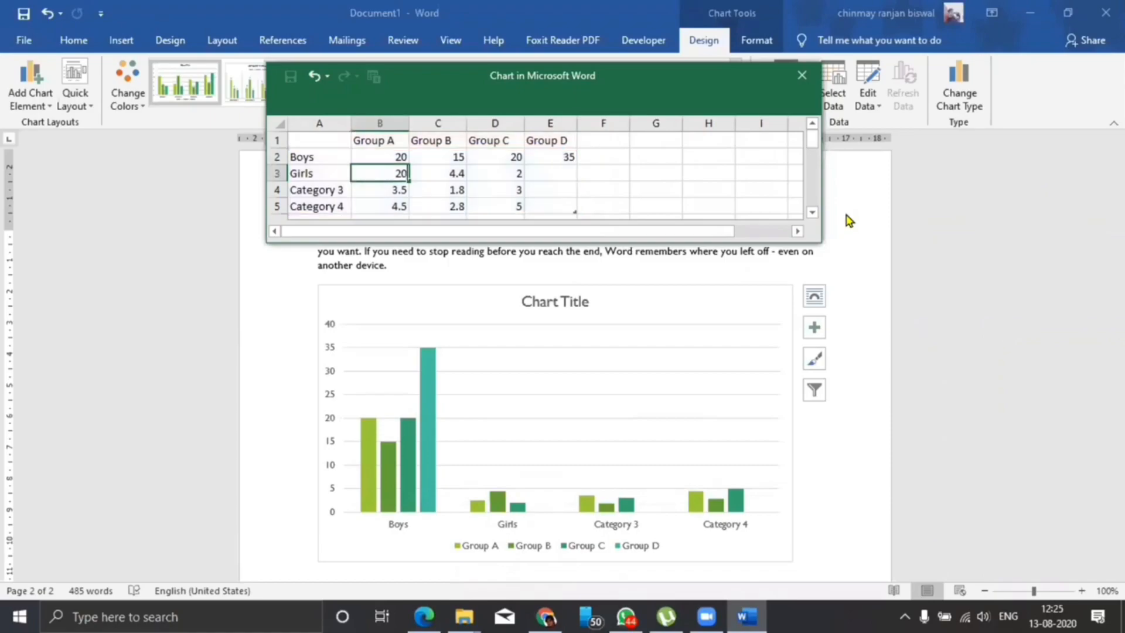
pyautogui.press('Tab')
pyautogui.write('25')
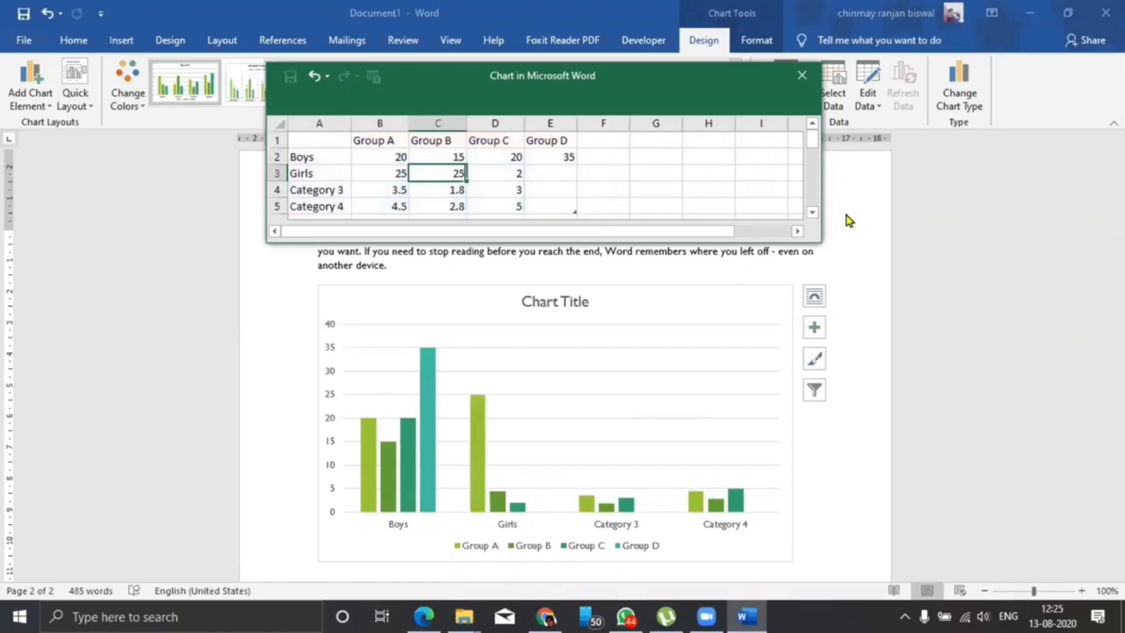
pyautogui.press('Tab')
pyautogui.write('35')
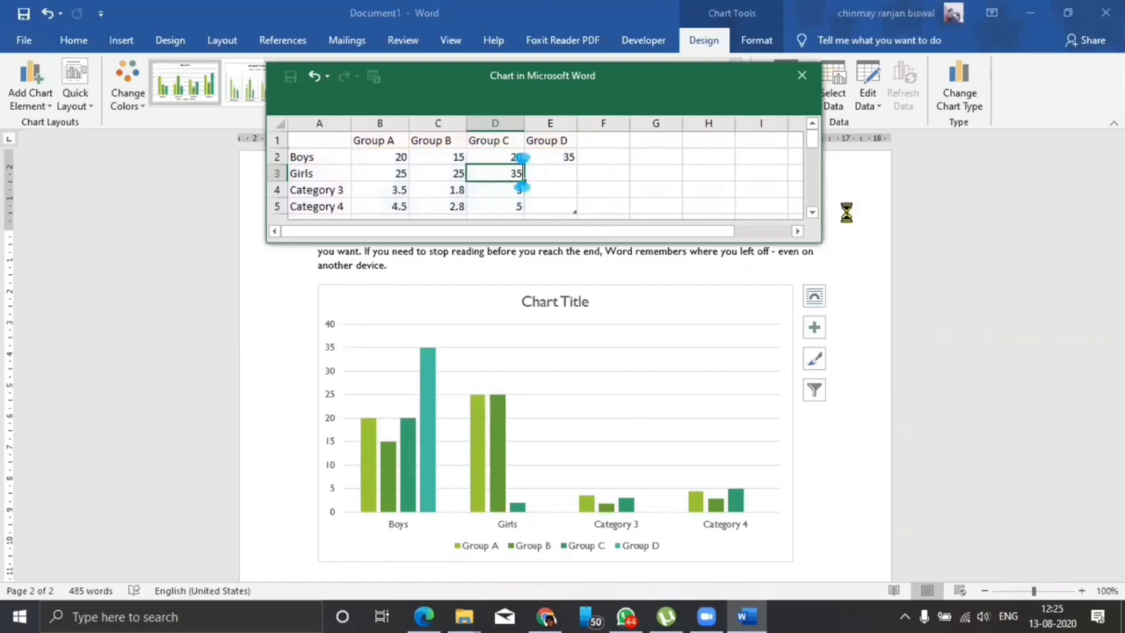
pyautogui.press('Tab')
pyautogui.write('10')
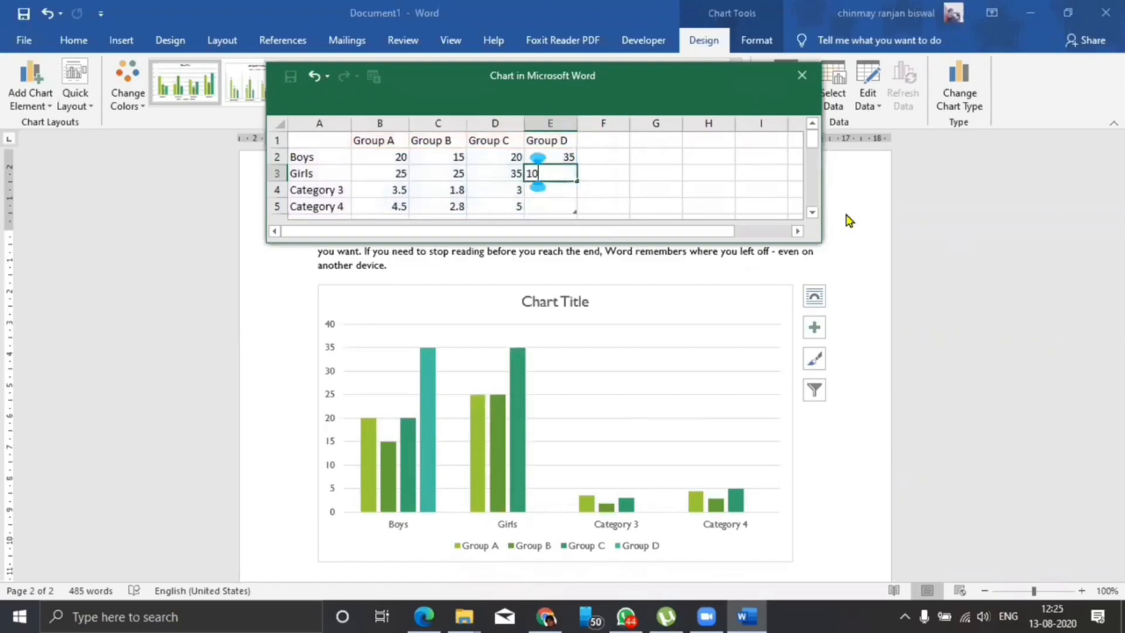
pyautogui.press('Return')
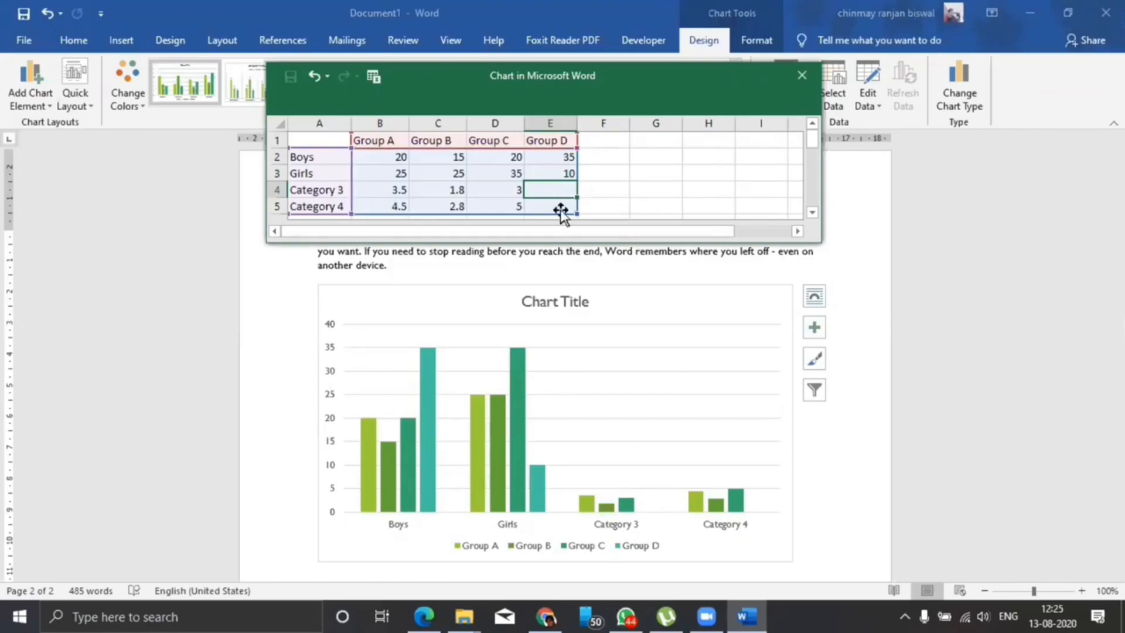
# Clear the contents of the Category 3 and Category 4 rows from the chart data.
pyautogui.moveTo(315, 192); pyautogui.dragTo(541, 208)
pyautogui.press('Delete')
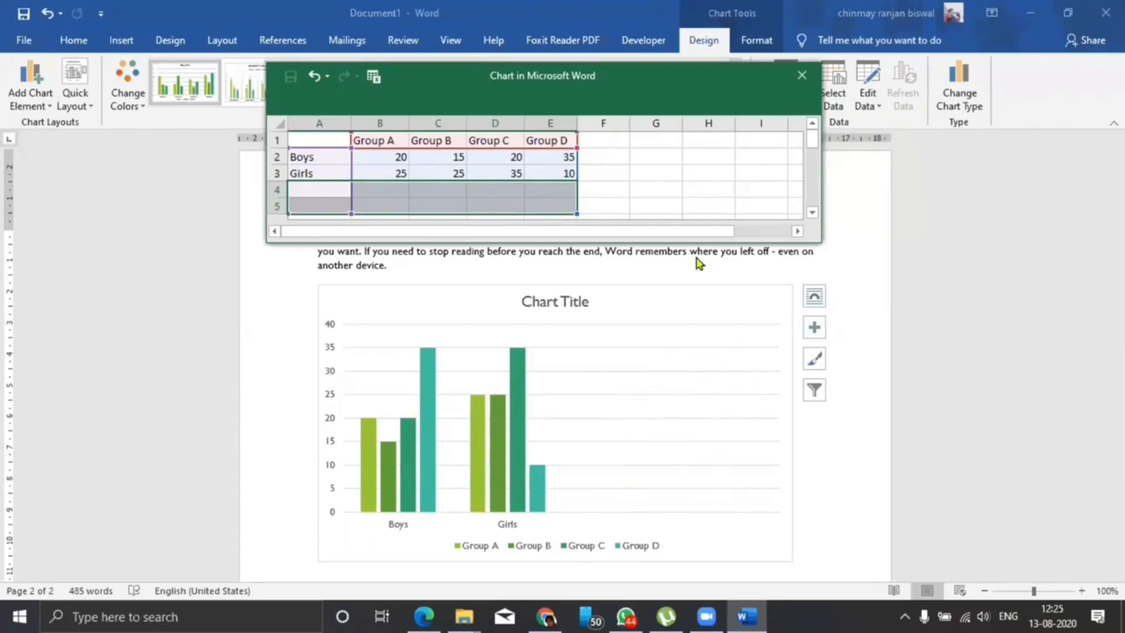
pyautogui.click(658, 168)
pyautogui.click(539, 169)
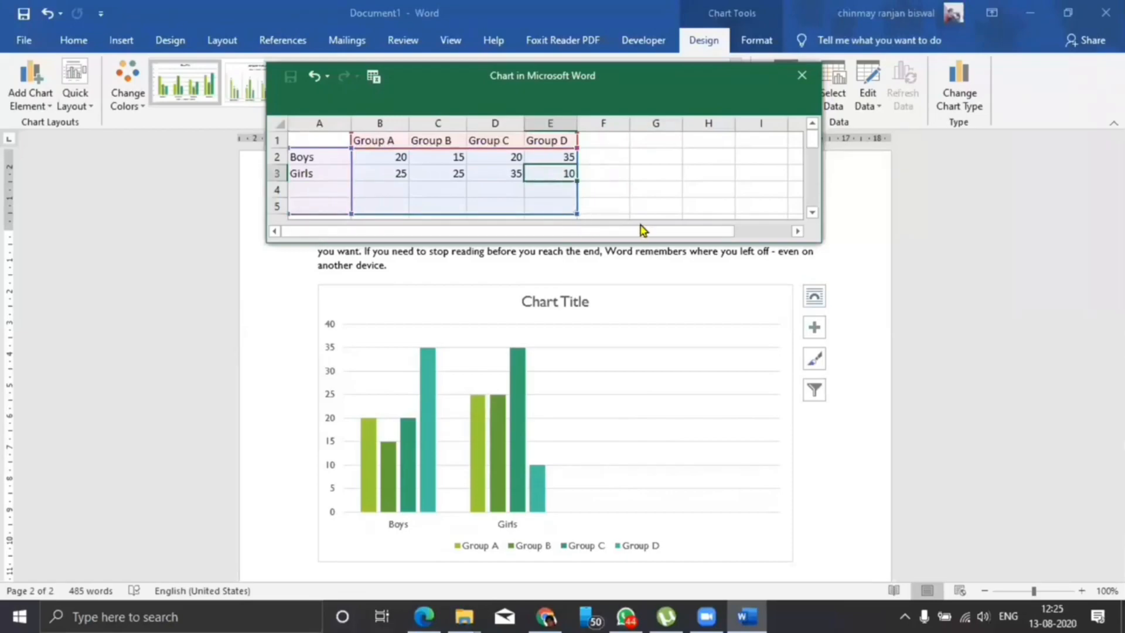
# Shrink the chart's data range to end at the Girls row and move the data sheet further up the page.
pyautogui.scroll(1, 642, 217)
pyautogui.moveTo(813, 147); pyautogui.dragTo(808, 152)
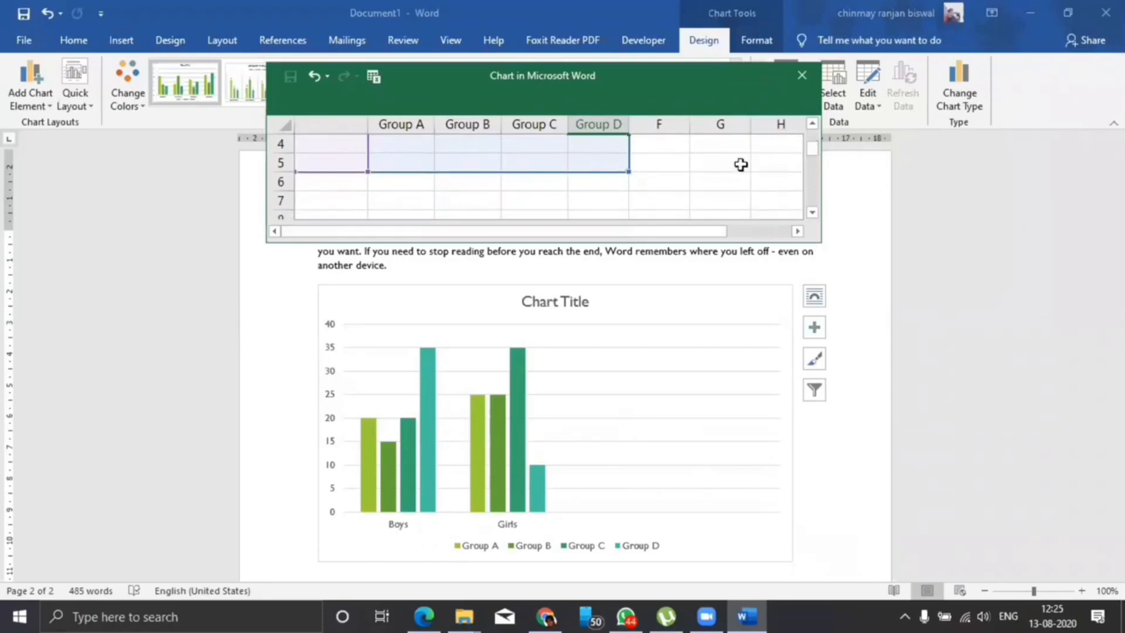
pyautogui.click(812, 124)
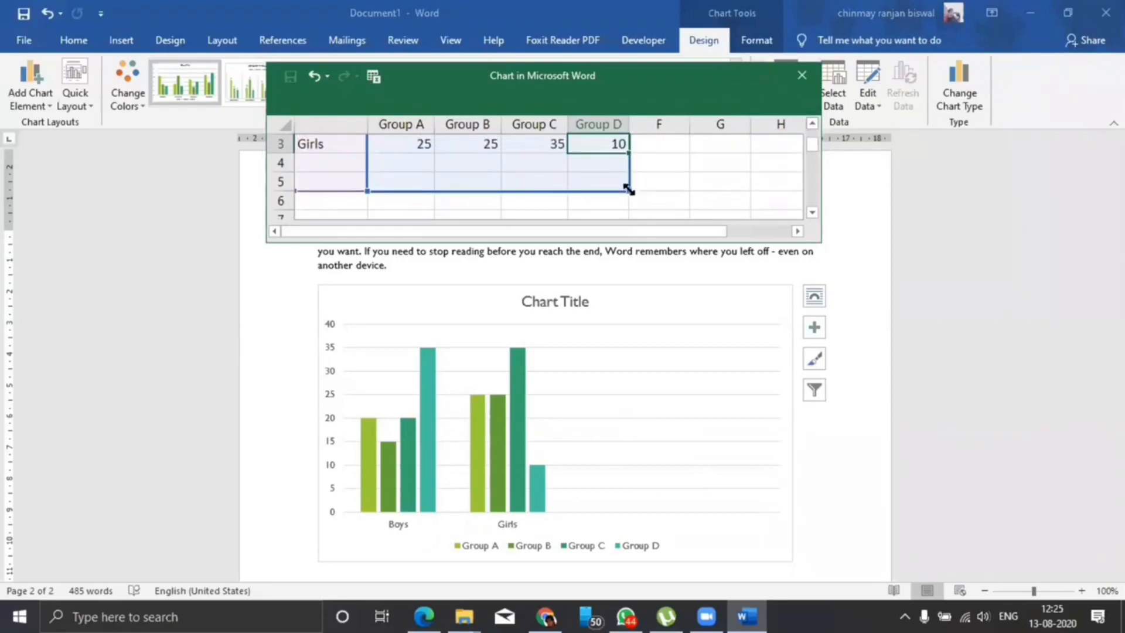
pyautogui.moveTo(633, 176); pyautogui.dragTo(638, 151)
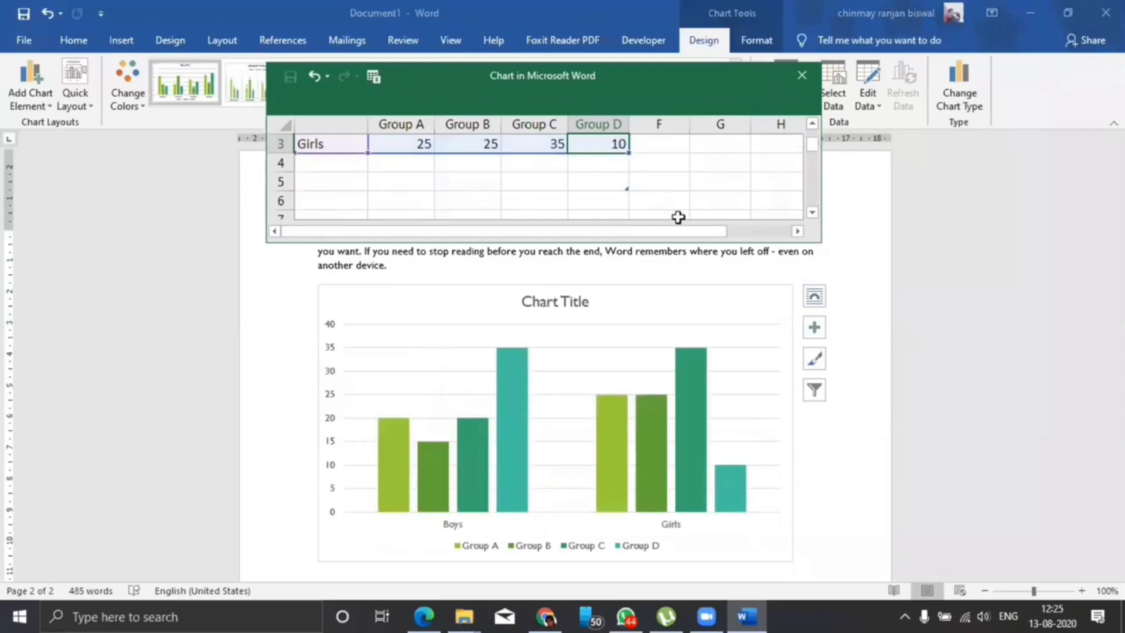
pyautogui.scroll(1, 754, 153)
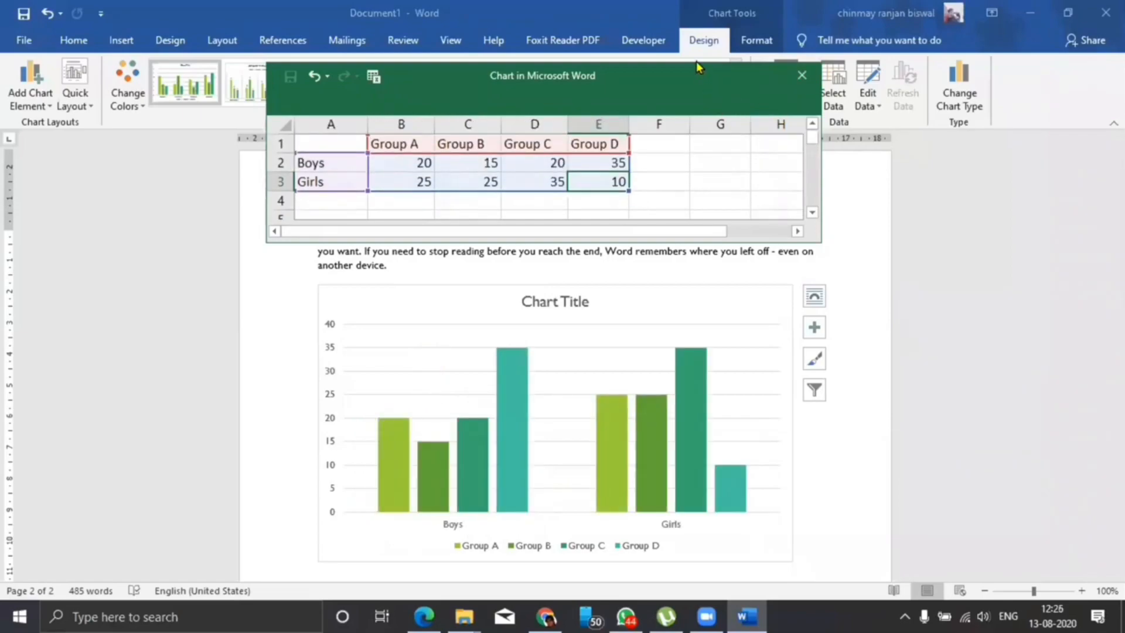
pyautogui.moveTo(696, 65); pyautogui.dragTo(687, 35)
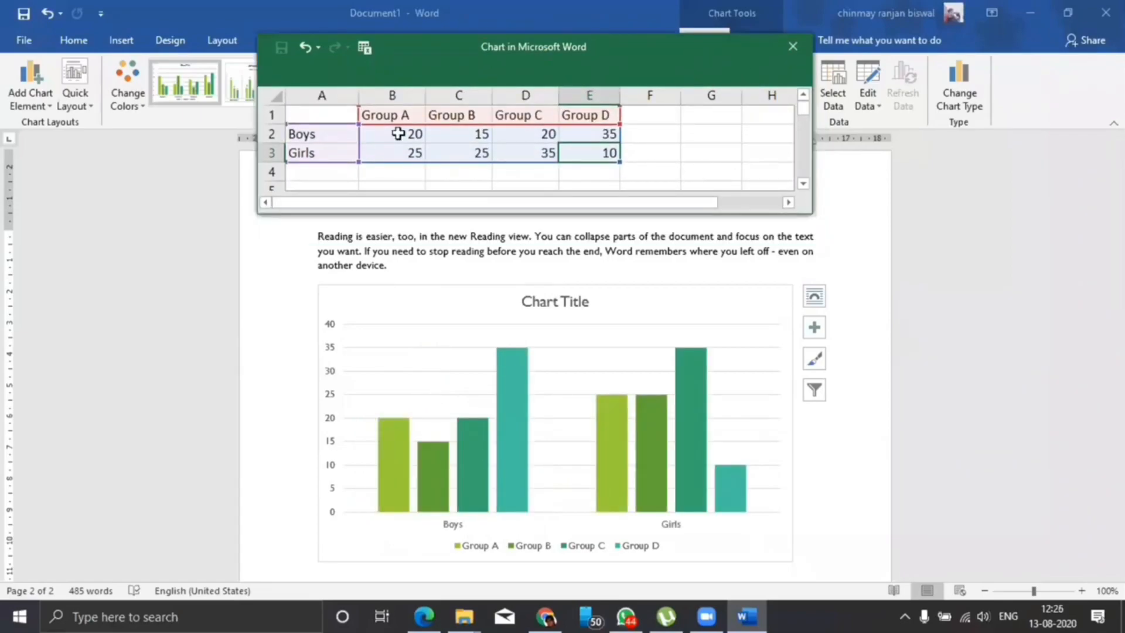
# Close the chart's data sheet and check the values shown on the finished columns.
pyautogui.click(793, 47)
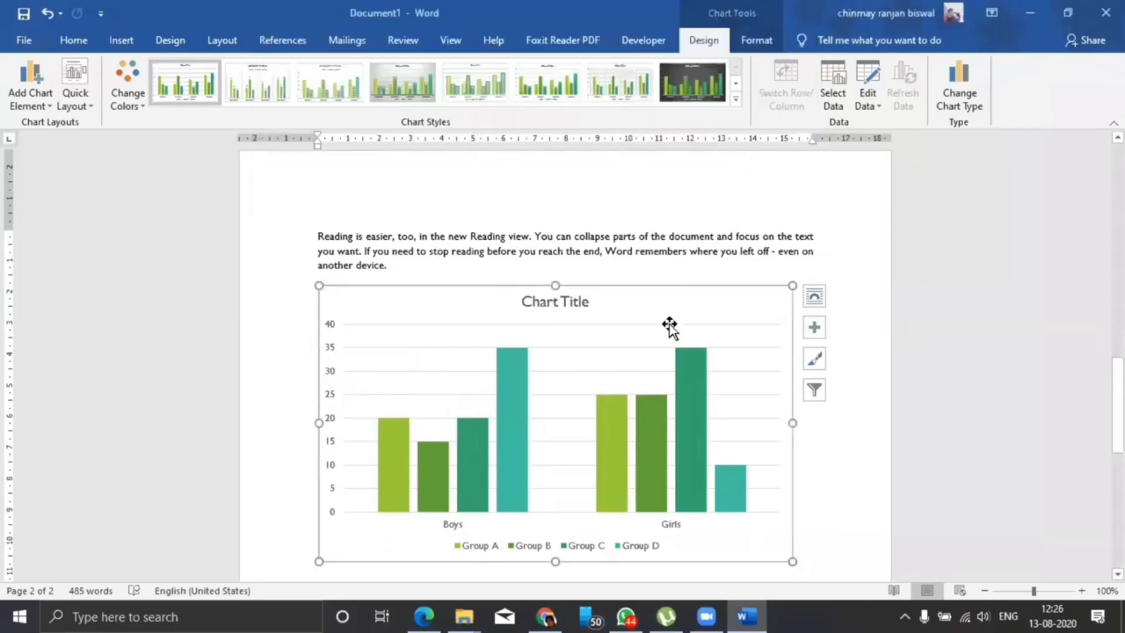
pyautogui.scroll(-2, 677, 308)
pyautogui.moveTo(644, 374)
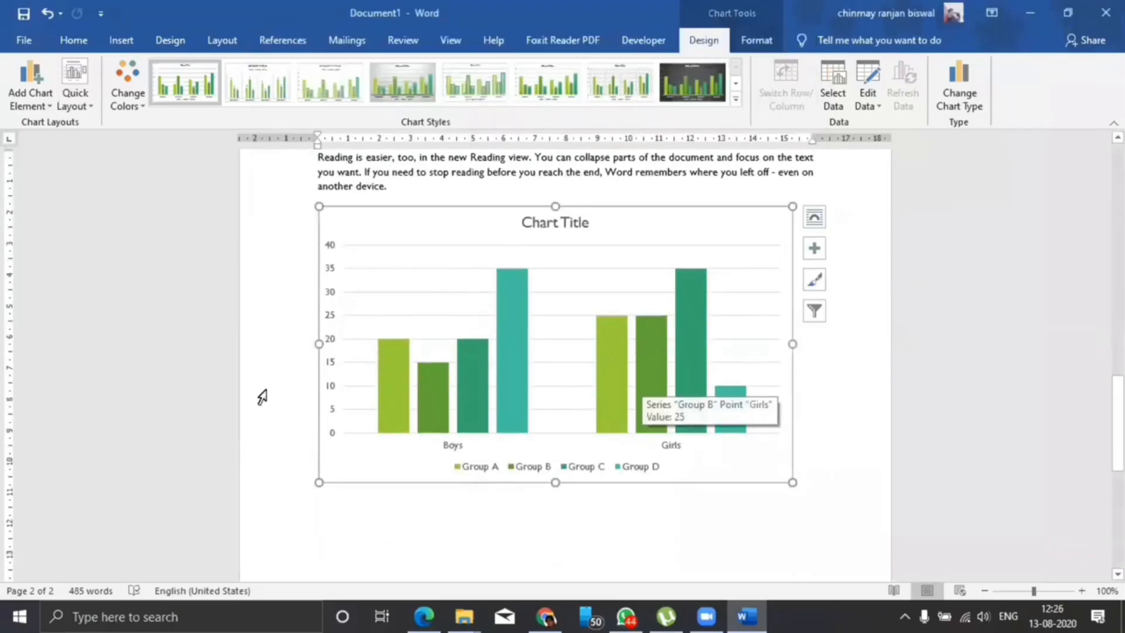
# Open the chart's data for editing, close it again and undo the last change to the chart's data range.
pyautogui.click(867, 103)
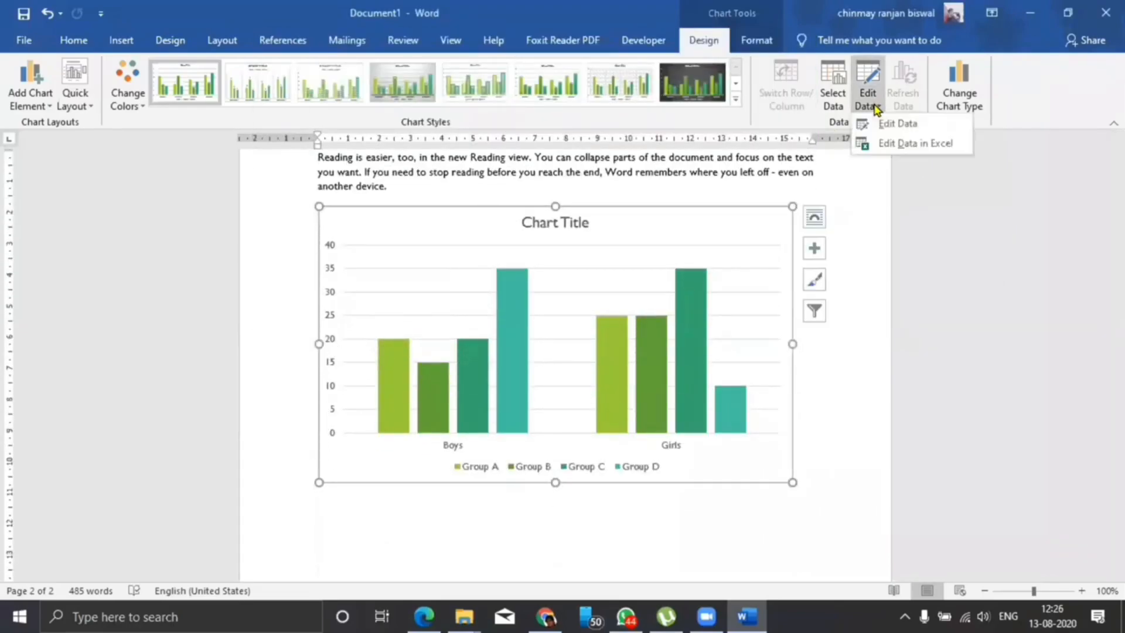
pyautogui.click(884, 146)
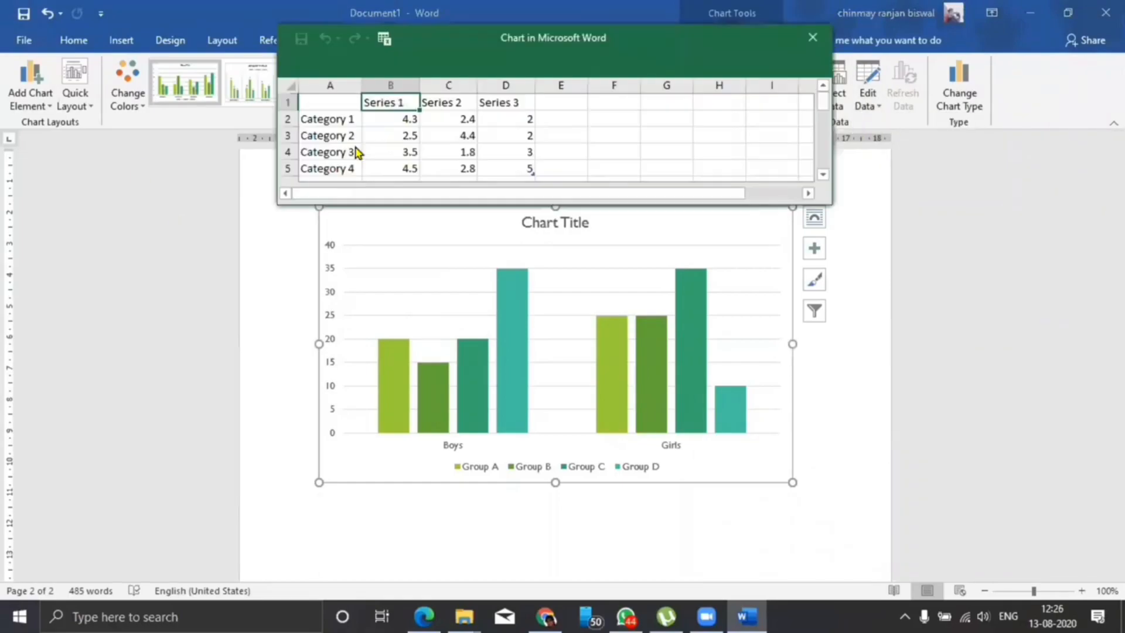
pyautogui.click(815, 36)
pyautogui.hotkey('ctrl', 'z')
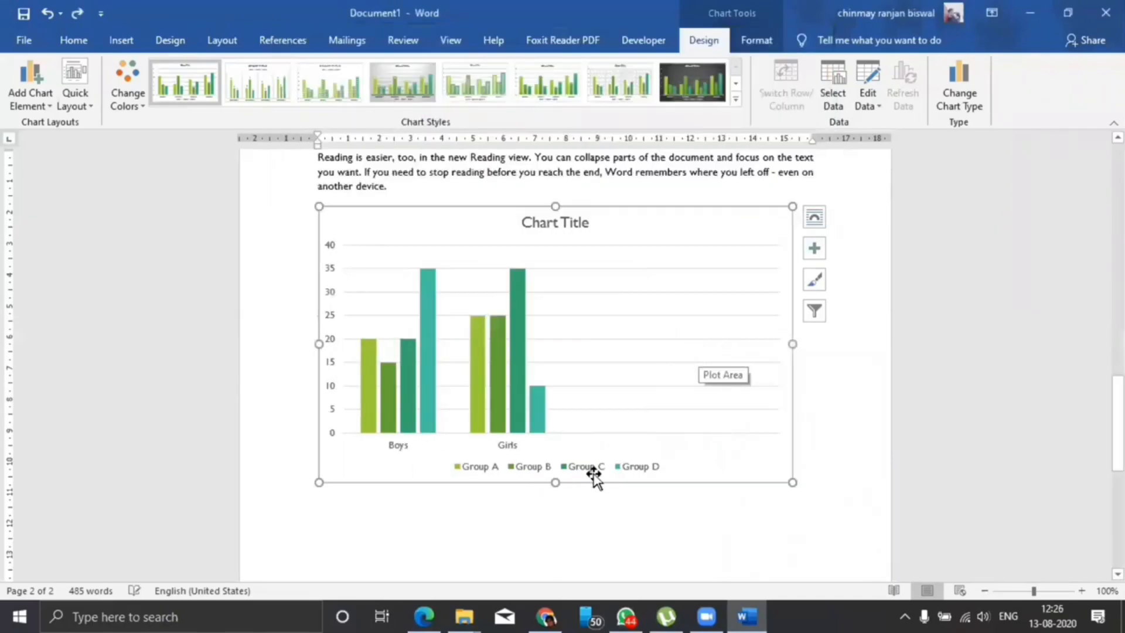
# Reopen the chart's data sheet for editing and move it slightly down the page.
pyautogui.click(642, 387)
pyautogui.click(869, 104)
pyautogui.click(495, 284)
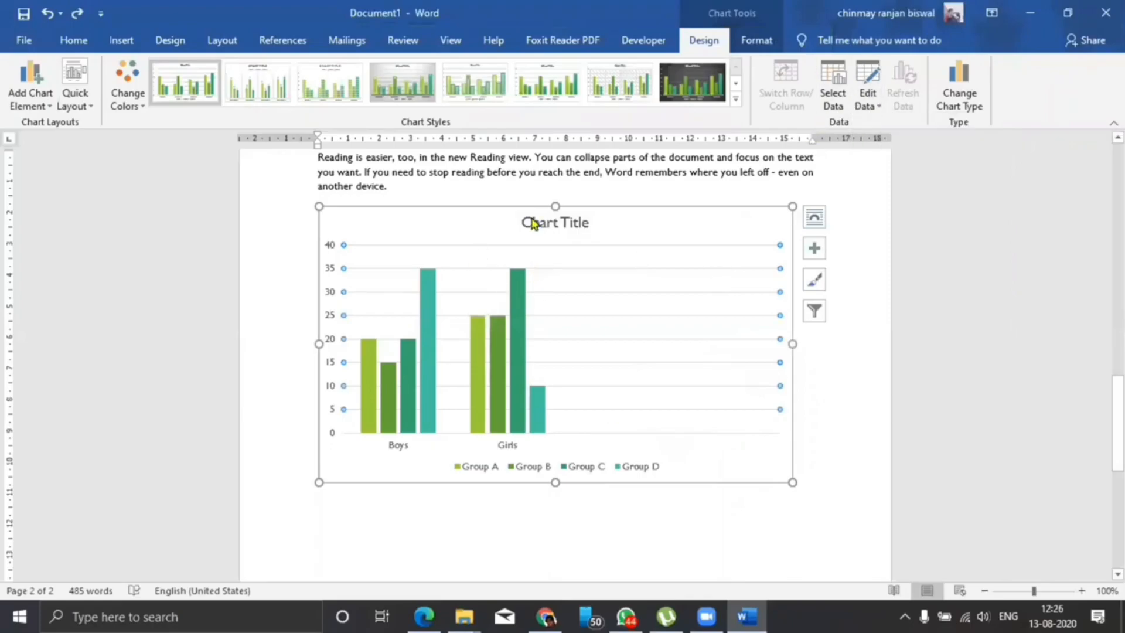
pyautogui.moveTo(541, 53); pyautogui.dragTo(545, 85)
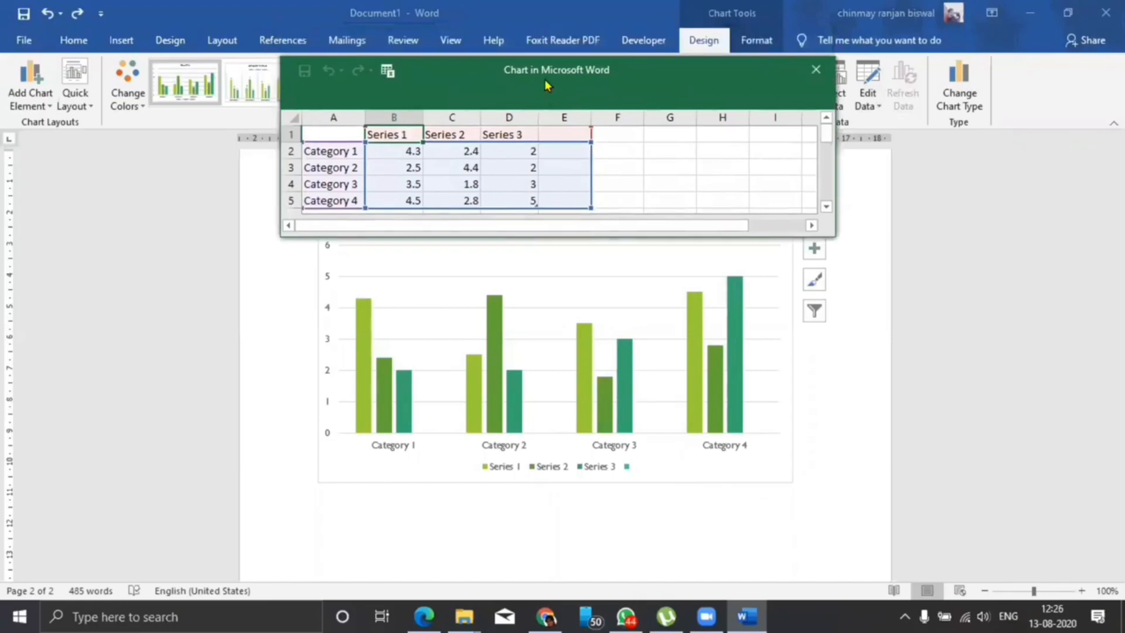
# Label the data columns B to E in the header row as Group A, Group B, Group C and Group D.
pyautogui.click(402, 120)
pyautogui.write('Group A')
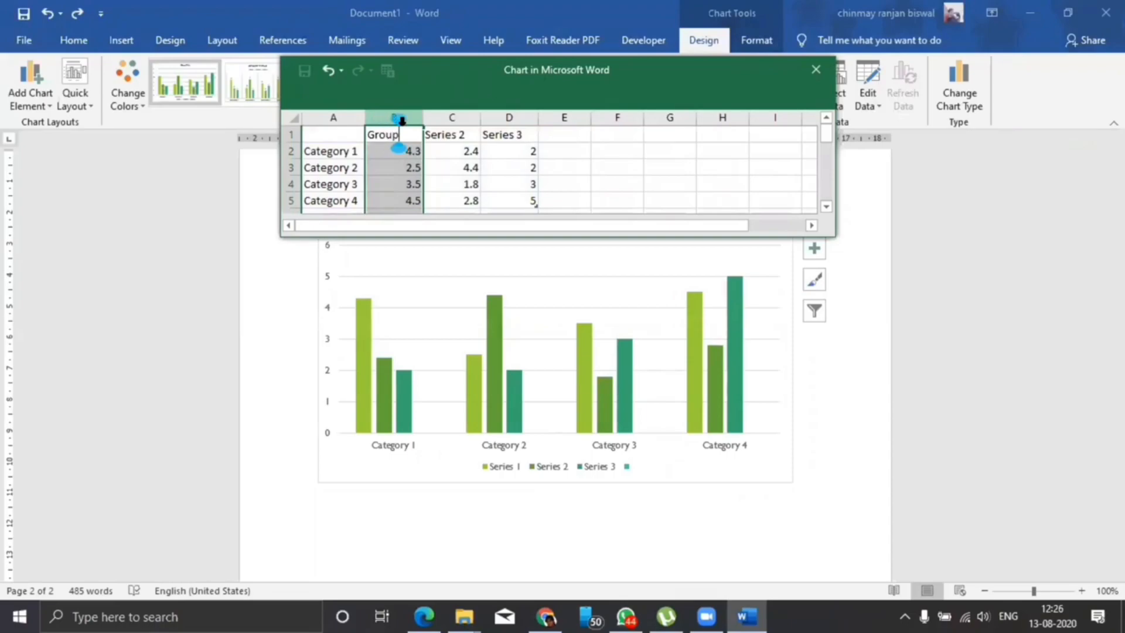
pyautogui.press('Return')
pyautogui.write('Gorup')
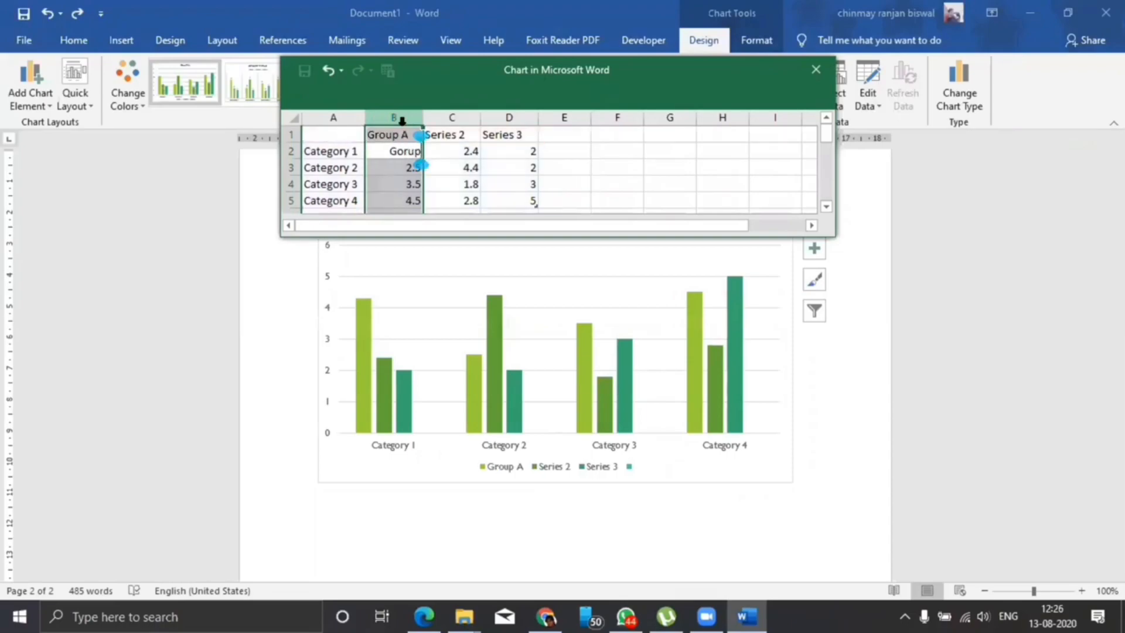
pyautogui.click(451, 133)
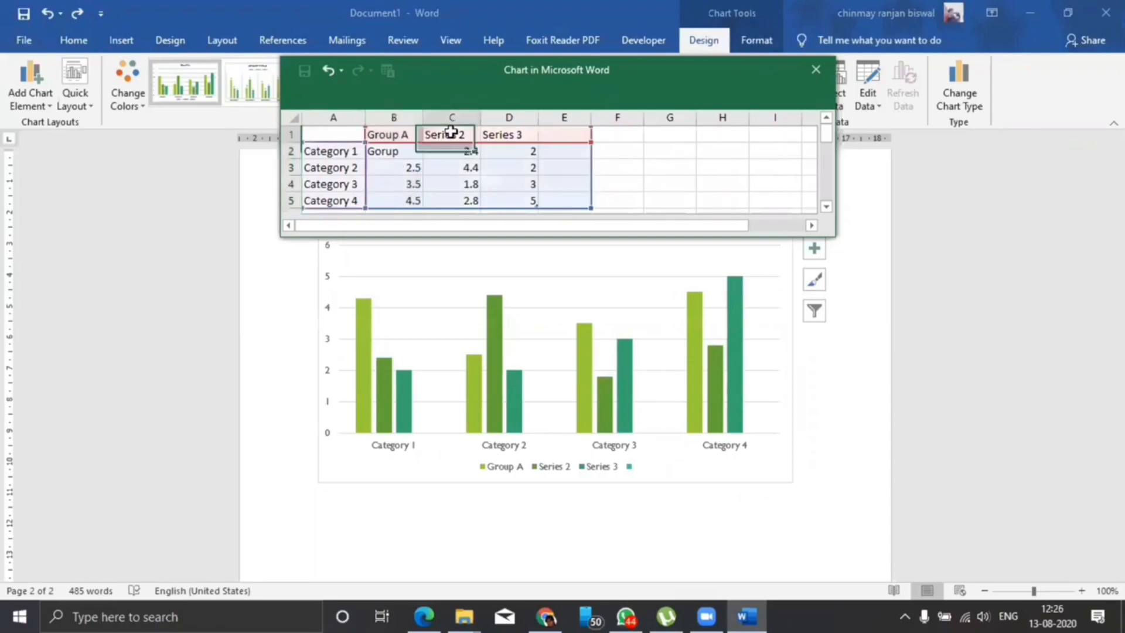
pyautogui.write('Group')
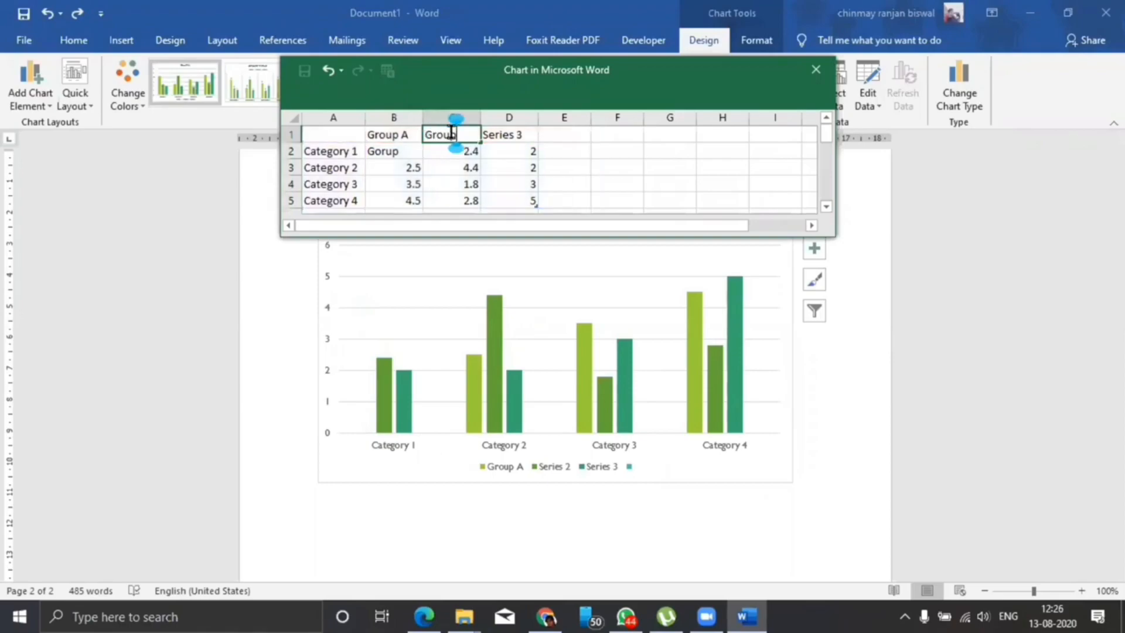
pyautogui.write(' B')
pyautogui.click(509, 136)
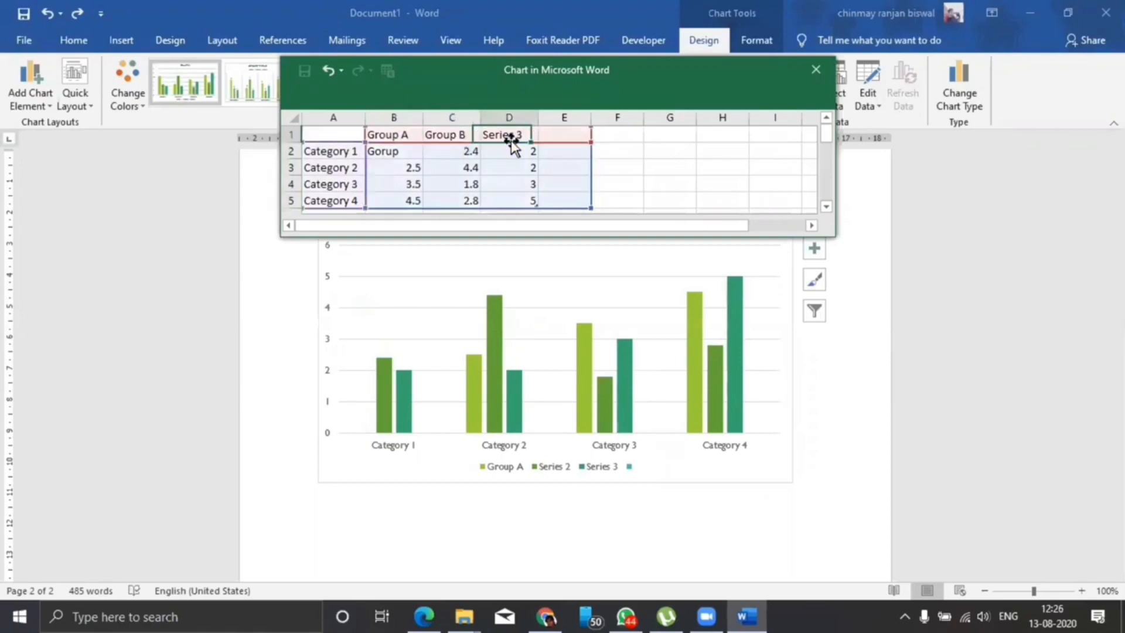
pyautogui.write('Group C')
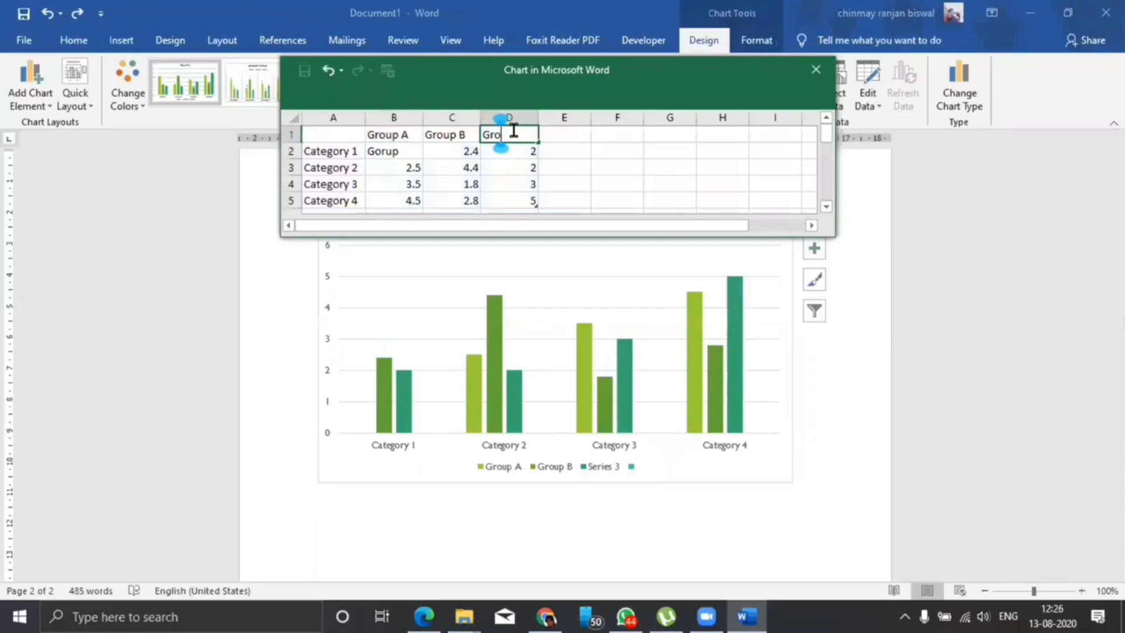
pyautogui.click(554, 135)
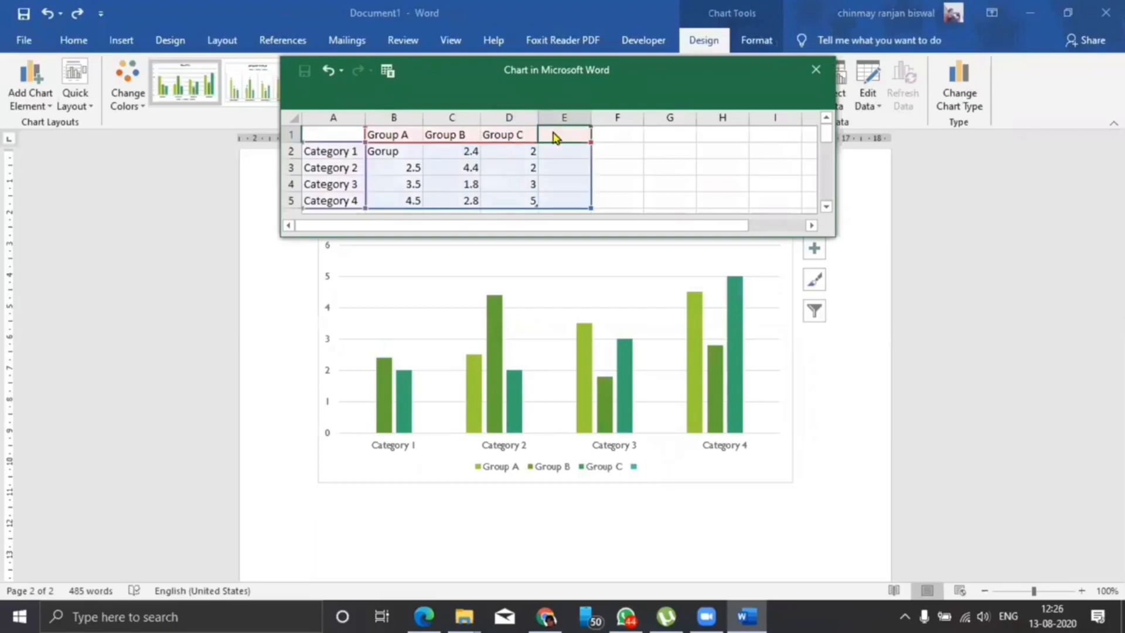
pyautogui.write('Group D')
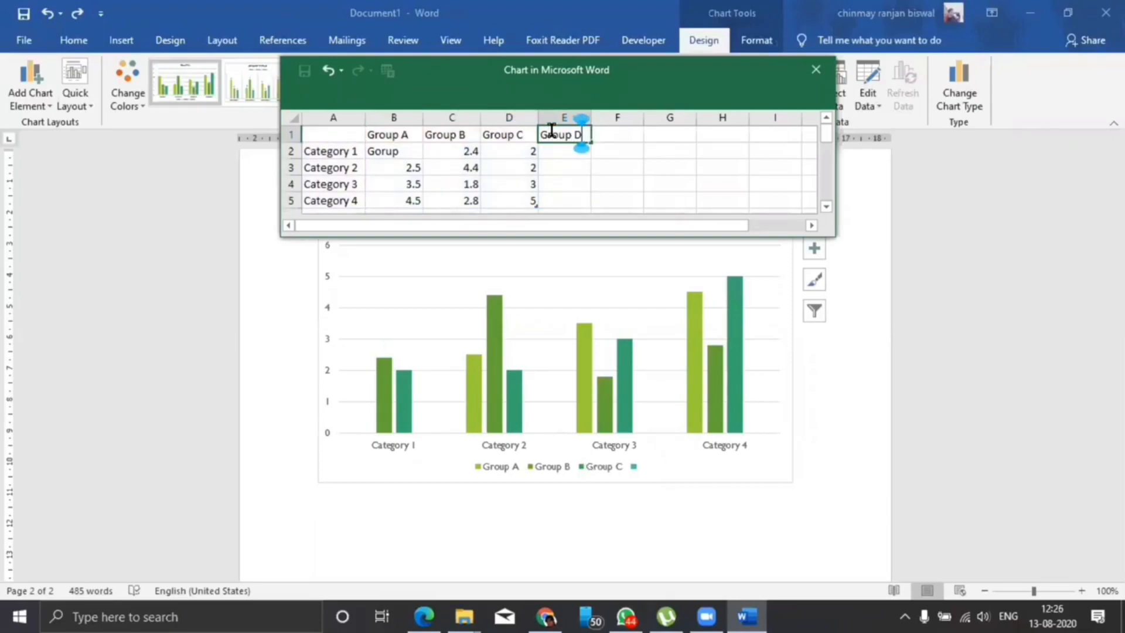
# Rename Category 1 as Boys and Category 2 as Girls in the chart data.
pyautogui.click(344, 151)
pyautogui.write('Boys')
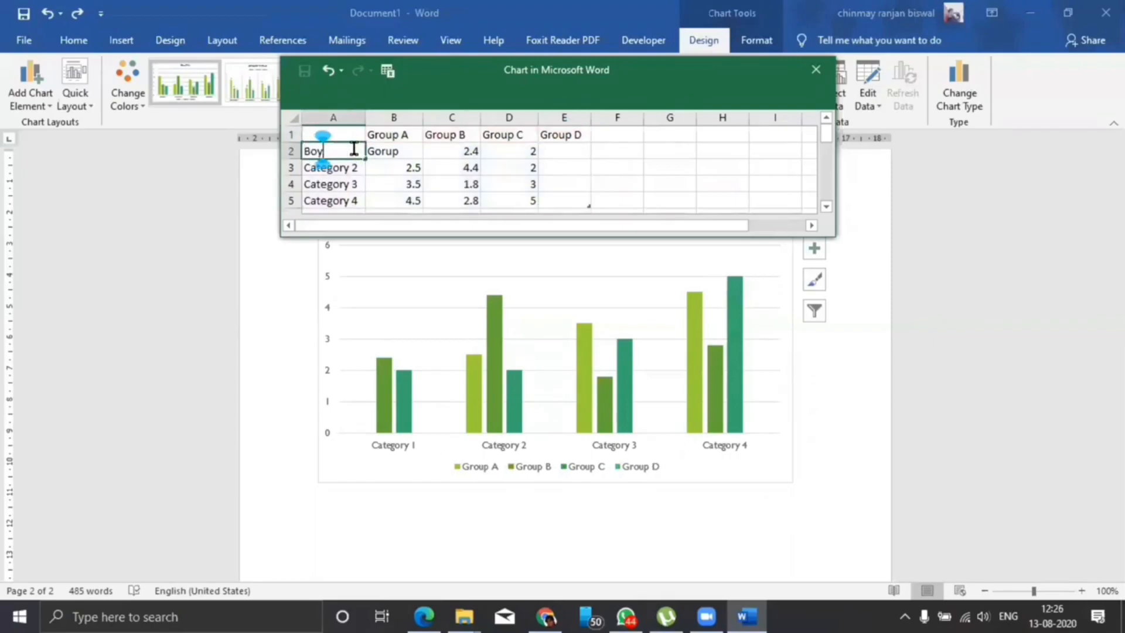
pyautogui.click(350, 168)
pyautogui.write('Girls')
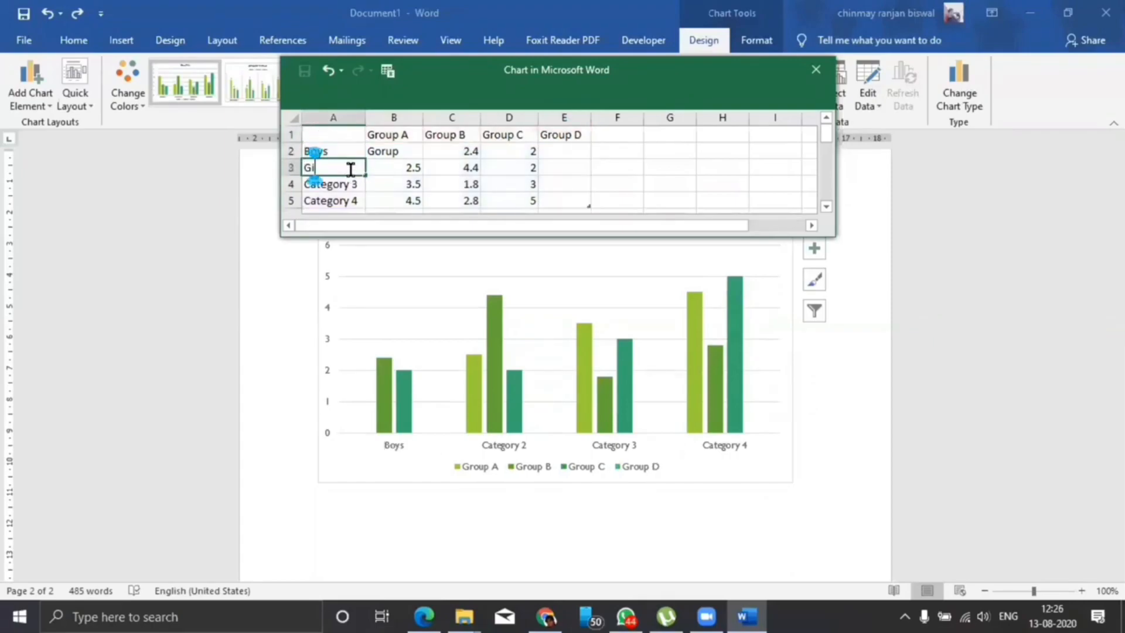
# Fill the Boys row with 20, 15, 35 and 40 for Groups A to D.
pyautogui.click(398, 153)
pyautogui.write('20')
pyautogui.press('Tab')
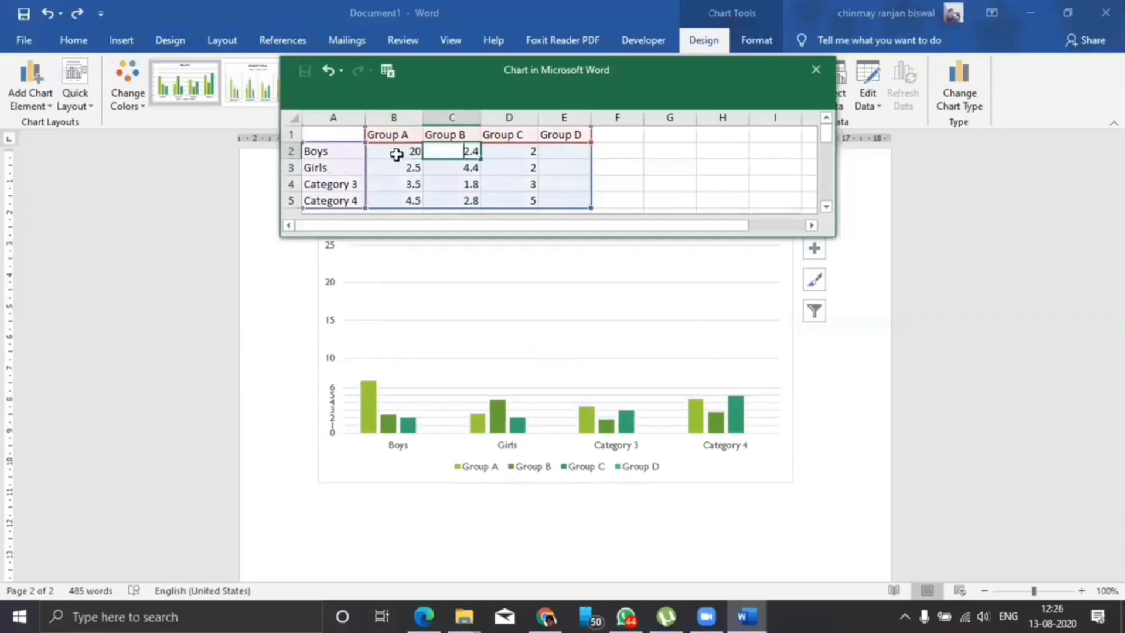
pyautogui.write('15')
pyautogui.press('Tab')
pyautogui.write('35')
pyautogui.press('Tab')
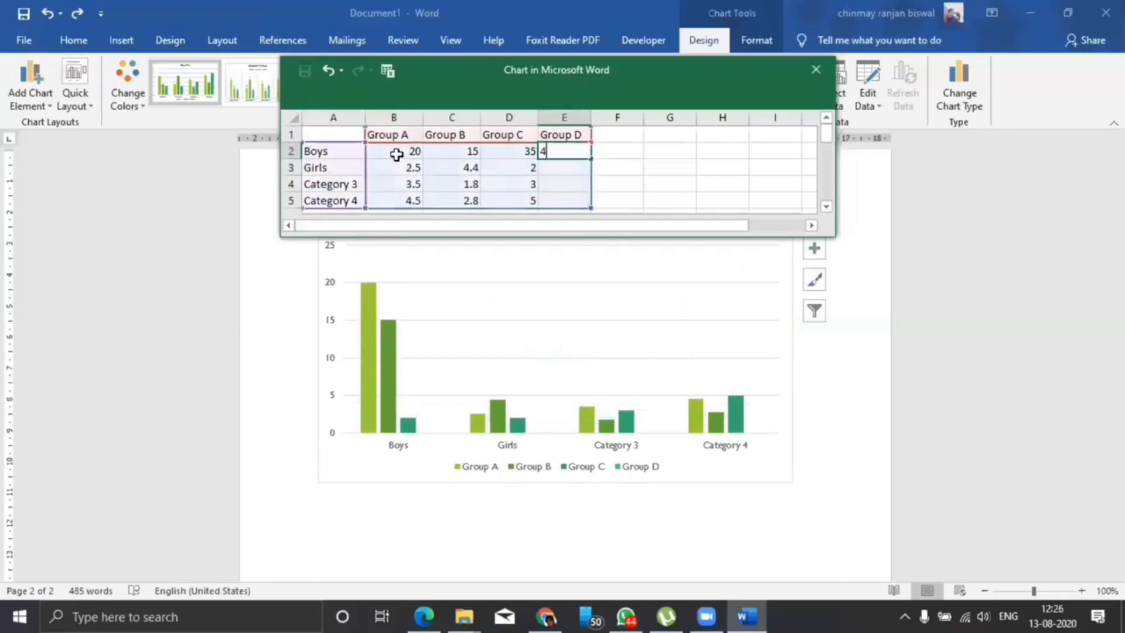
pyautogui.write('40')
# Fill the Girls row with 50, 60, 65 and 70 for Groups A to D.
pyautogui.click(399, 169)
pyautogui.write('50')
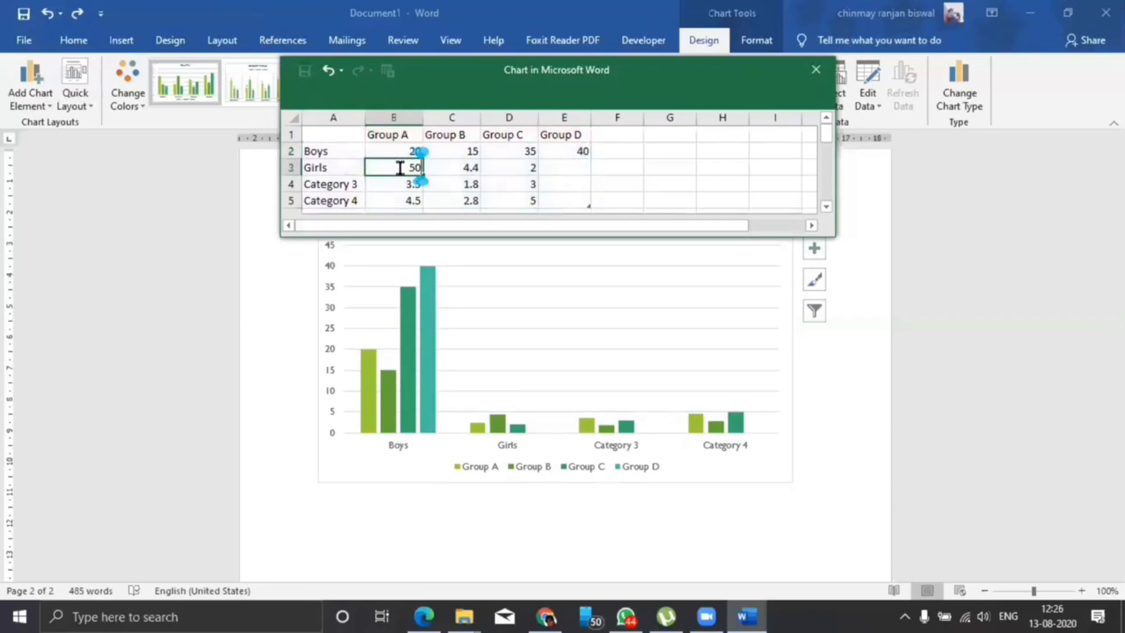
pyautogui.press('Tab')
pyautogui.write('60')
pyautogui.press('Tab')
pyautogui.write('65')
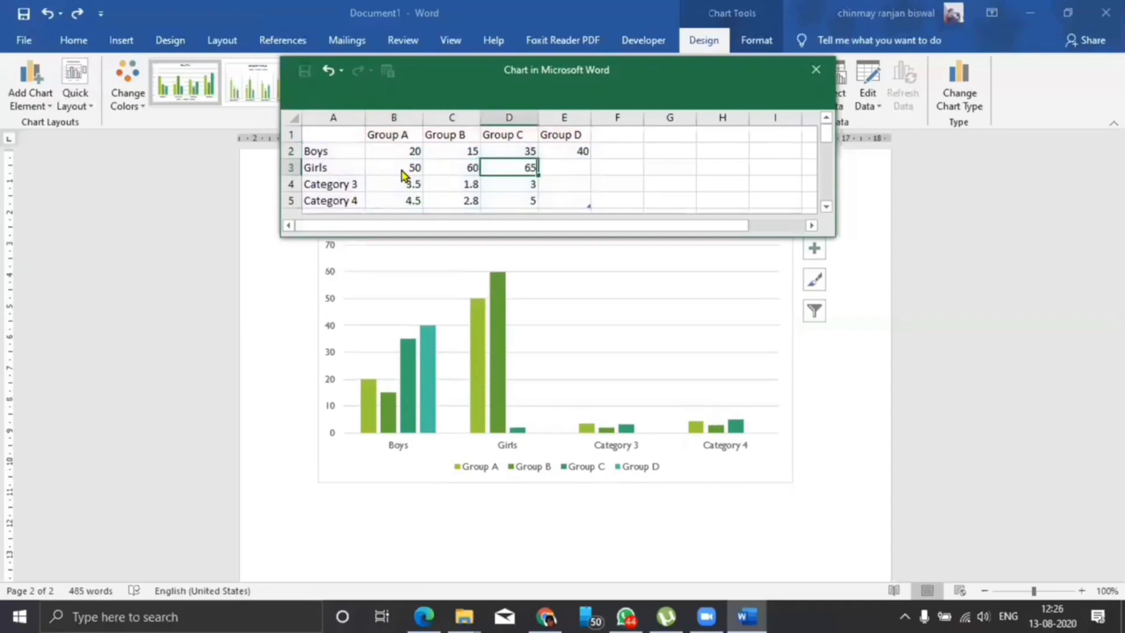
pyautogui.press('Tab')
pyautogui.write('70')
pyautogui.click(666, 169)
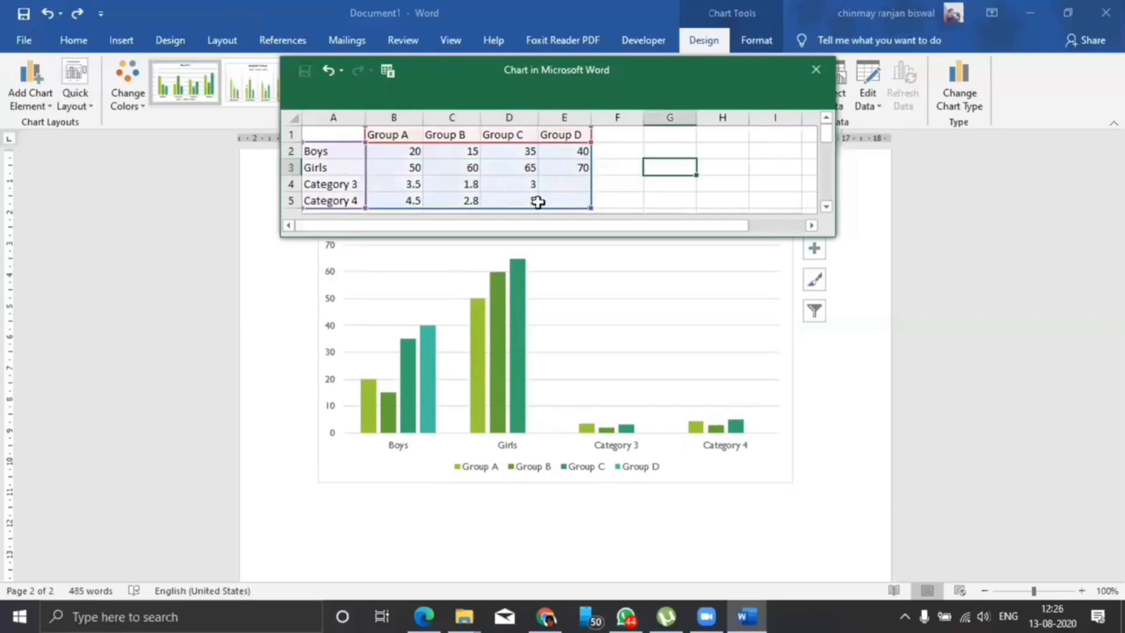
# Shrink the chart's data range so that it ends at the Girls row.
pyautogui.click(535, 199)
pyautogui.moveTo(587, 204); pyautogui.dragTo(598, 176)
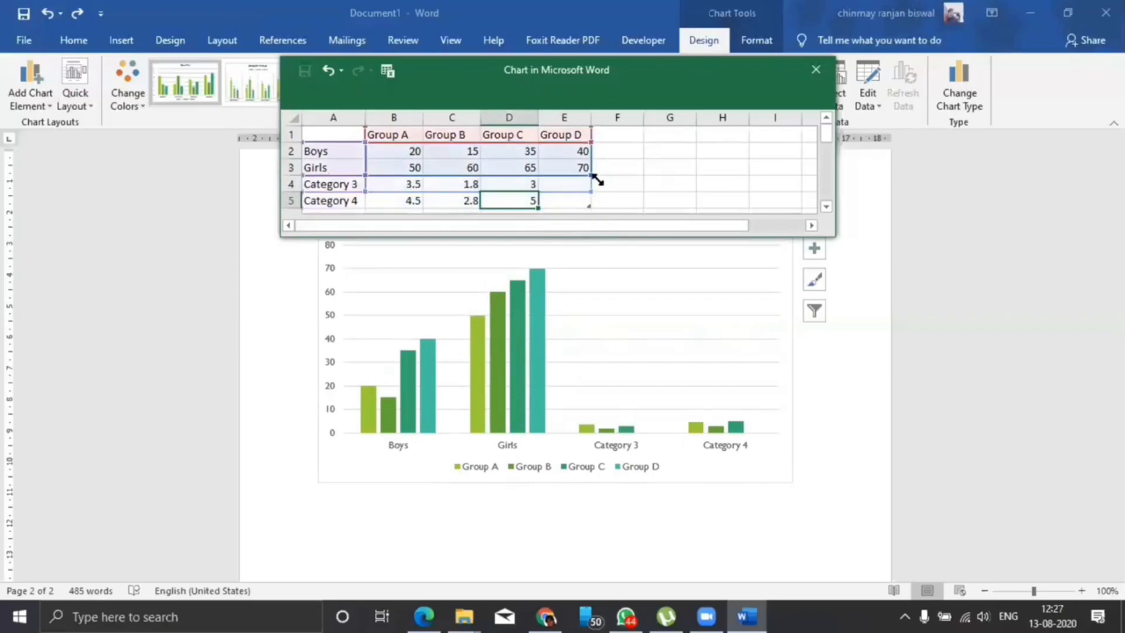
pyautogui.click(669, 183)
# Clear the contents of the Category 3 and Category 4 rows and close the data sheet.
pyautogui.moveTo(348, 188); pyautogui.dragTo(562, 195)
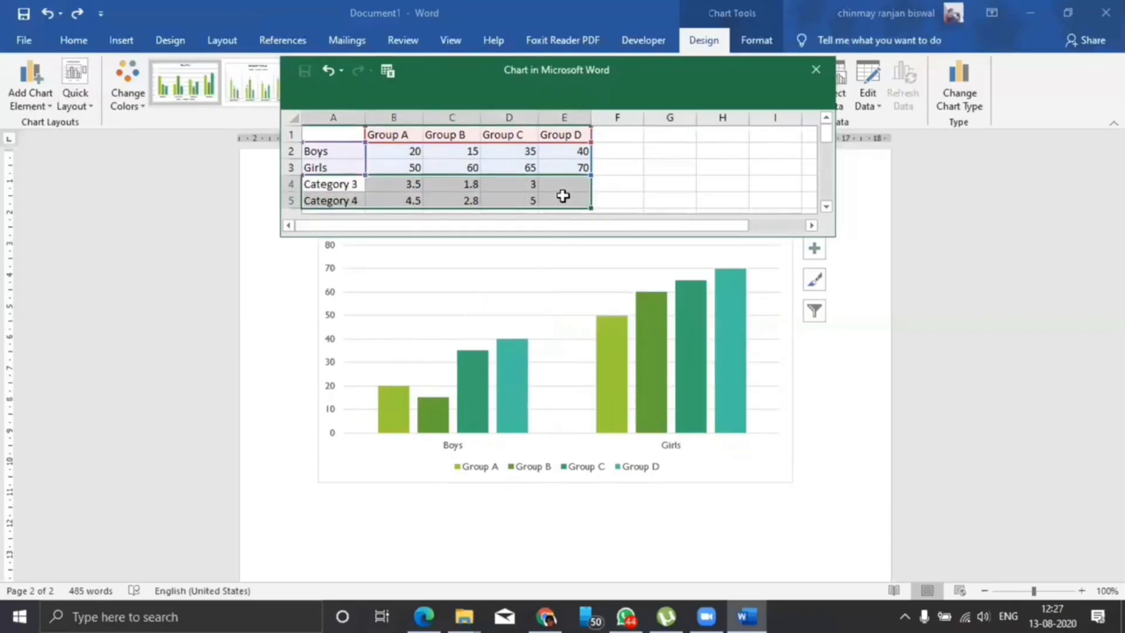
pyautogui.press('Delete')
pyautogui.click(807, 72)
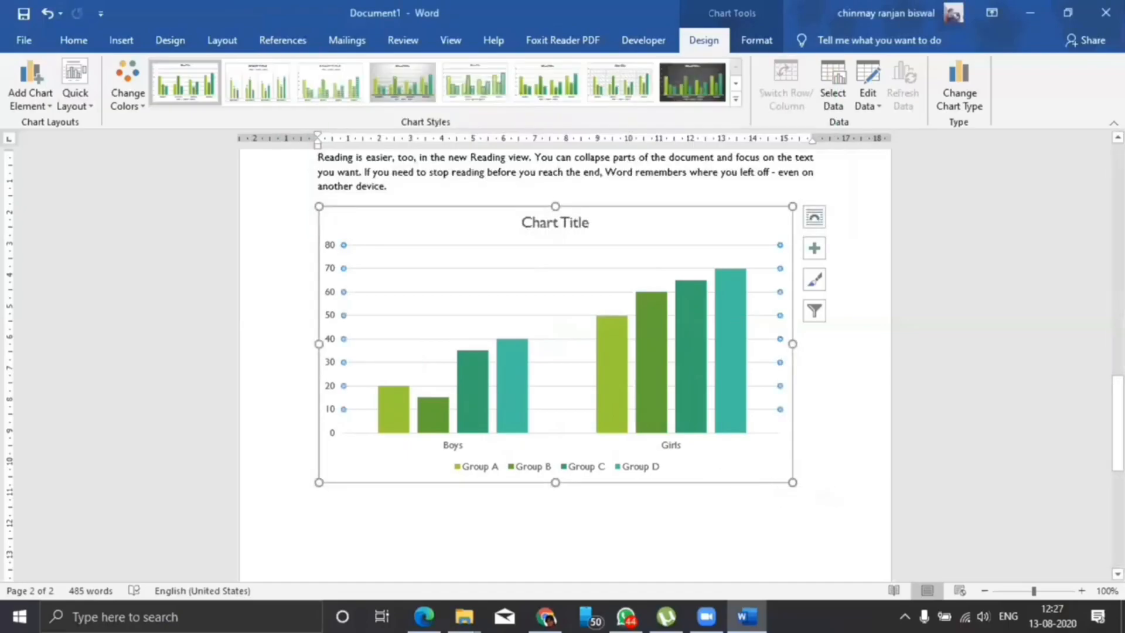
# Delete the vertical value axis from the boys and girls column chart.
pyautogui.scroll(1, 723, 508)
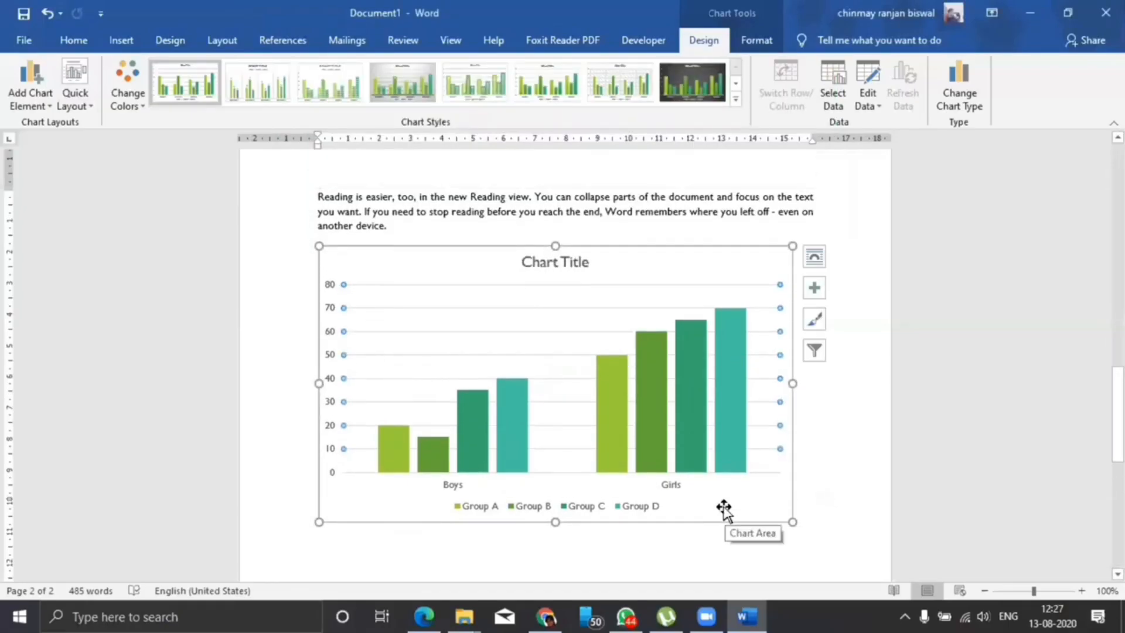
pyautogui.moveTo(722, 461)
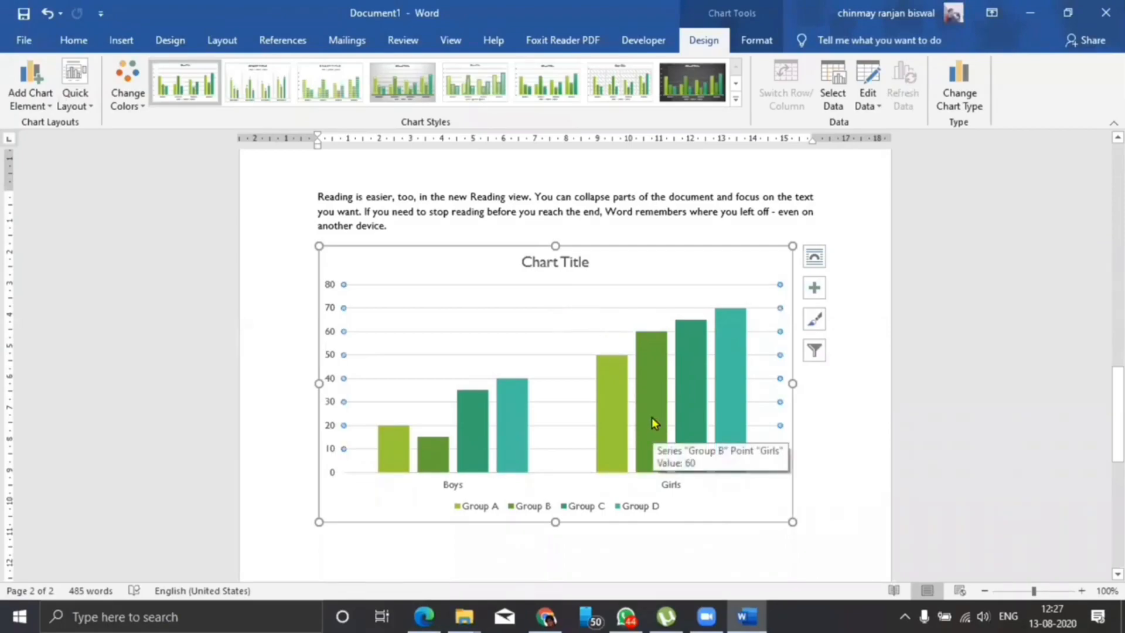
pyautogui.moveTo(673, 380)
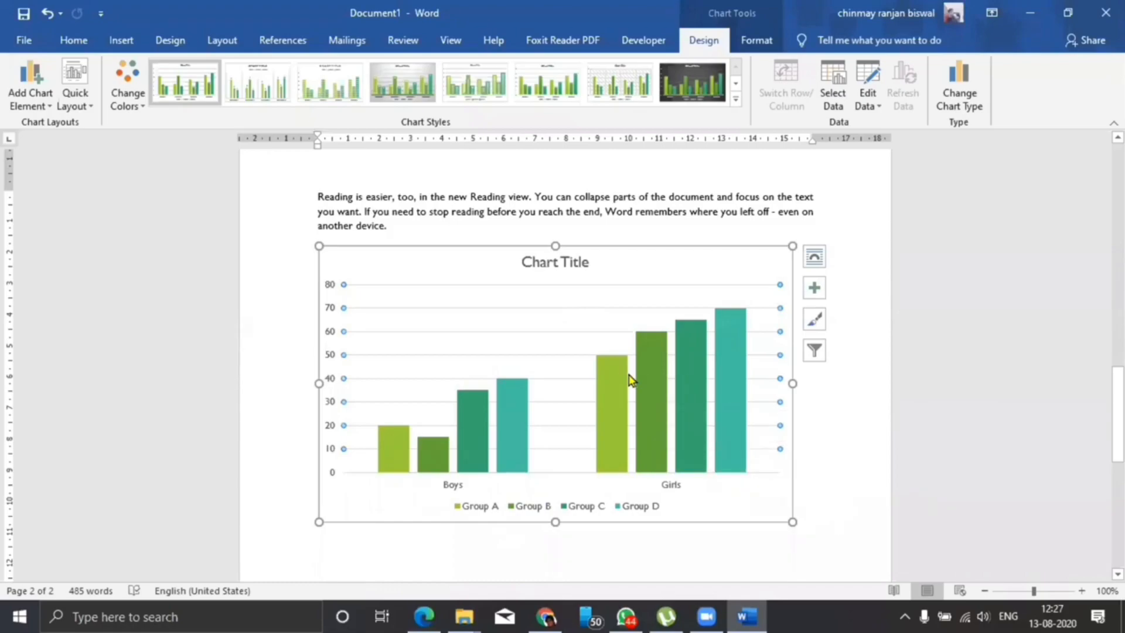
pyautogui.click(331, 287)
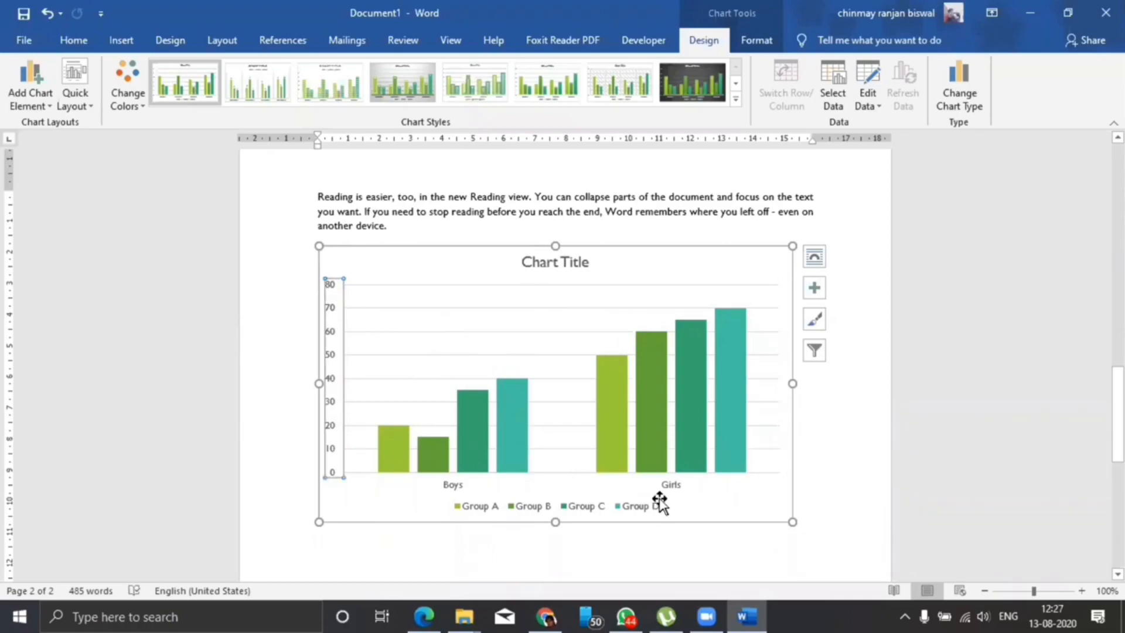
pyautogui.press('Delete')
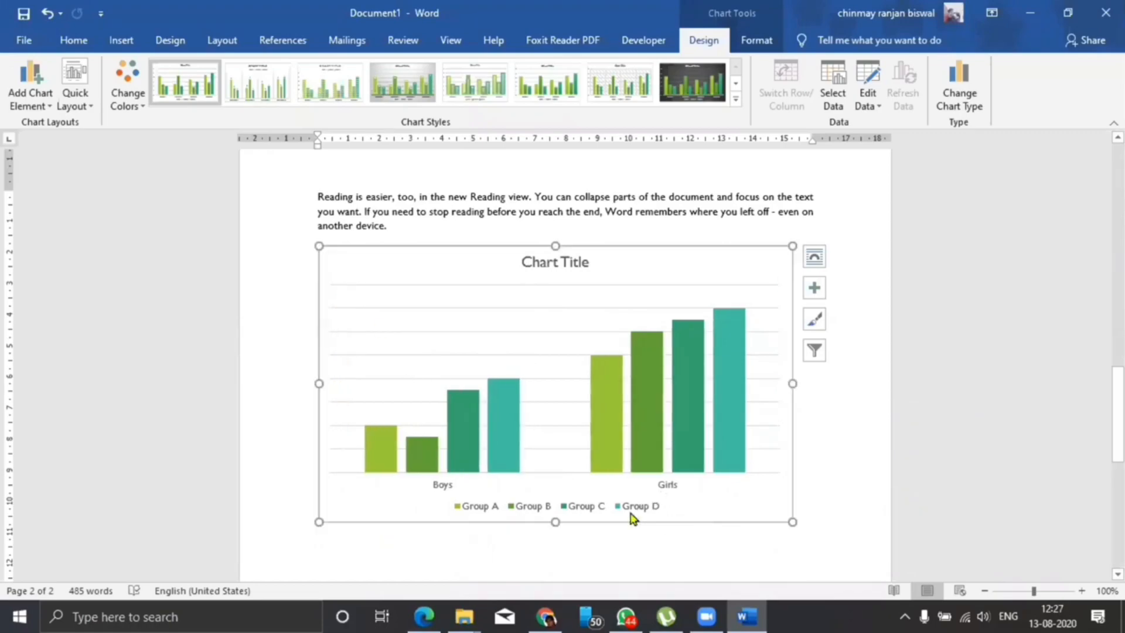
# Delete the horizontal gridlines and the chart title from the column chart.
pyautogui.click(416, 332)
pyautogui.press('Delete')
pyautogui.click(531, 271)
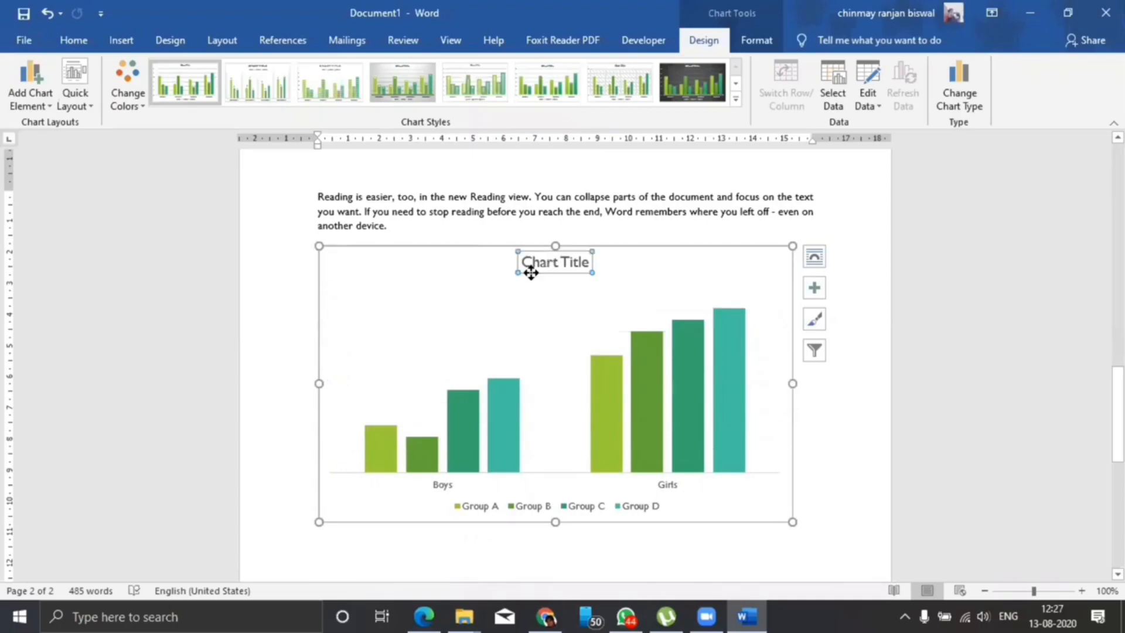
pyautogui.press('Delete')
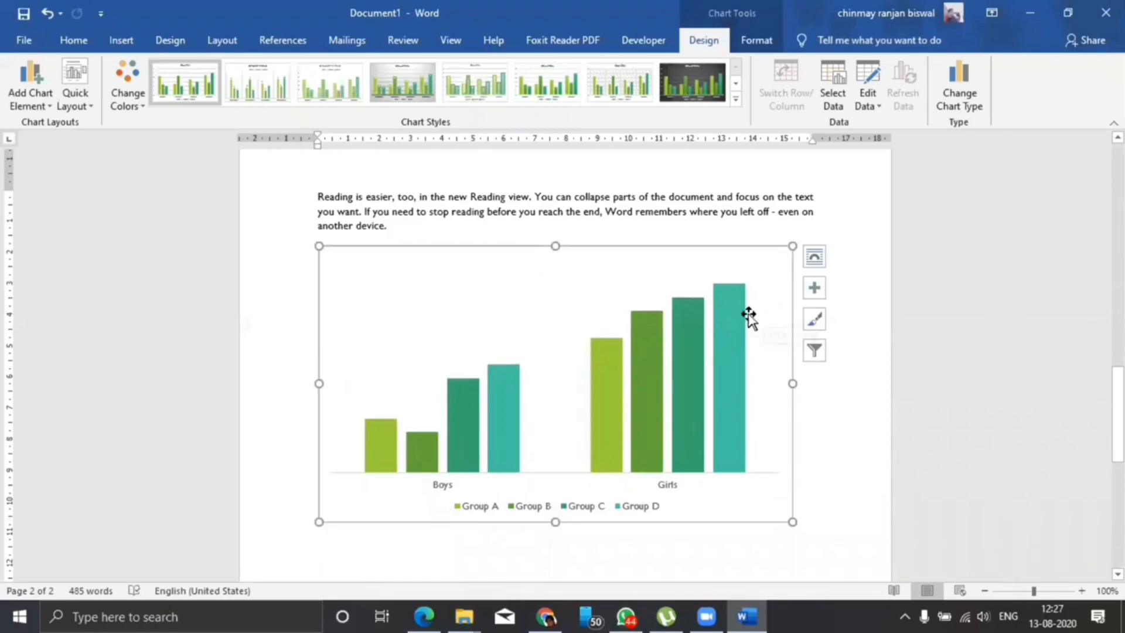
# Try the chart legend at the left and bottom of the chart, and settle it on the right side of the plot area.
pyautogui.scroll(-1, 733, 329)
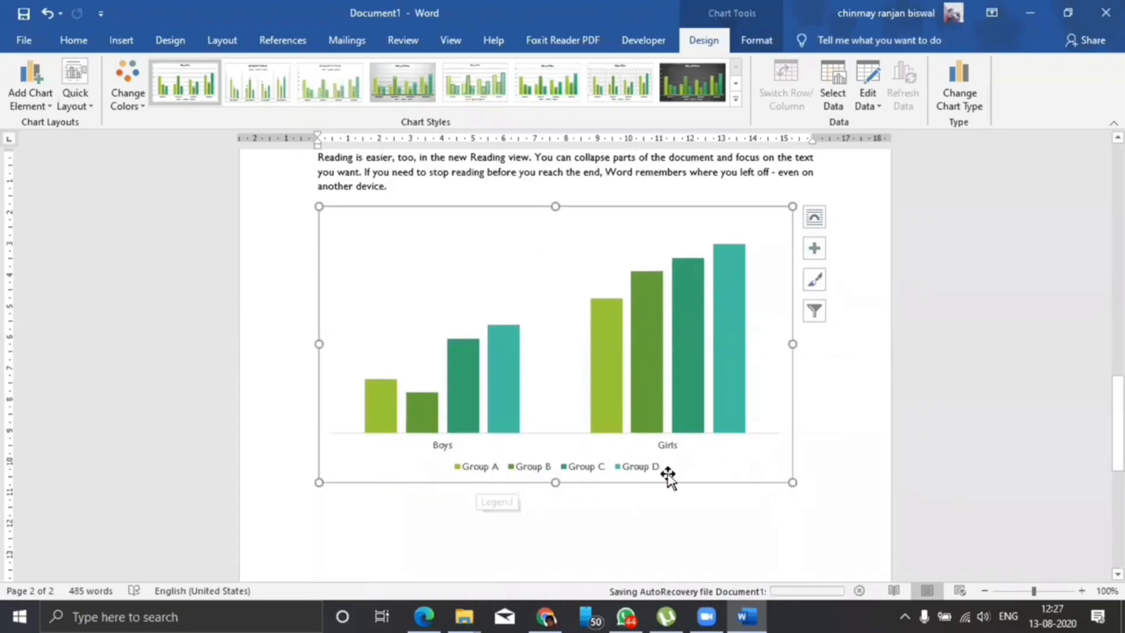
pyautogui.click(814, 248)
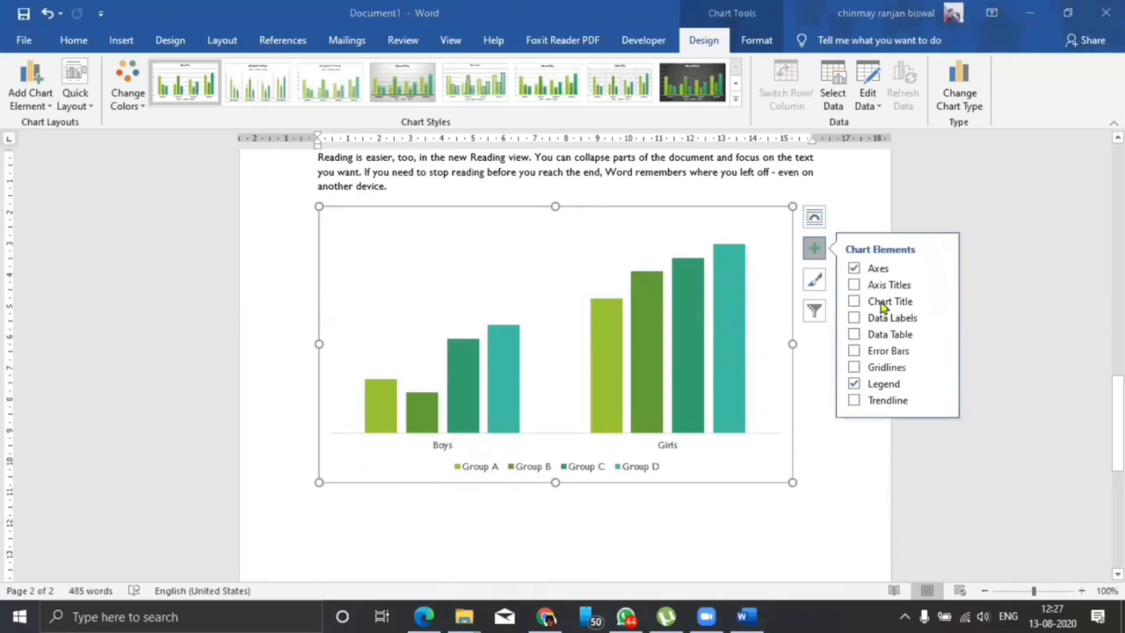
pyautogui.click(942, 387)
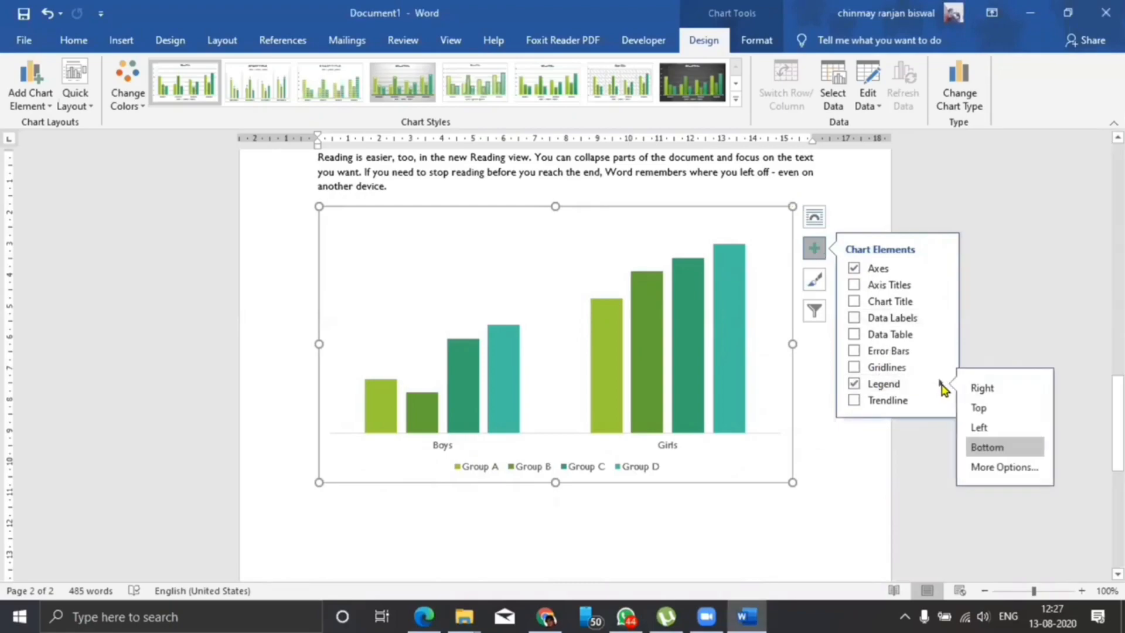
pyautogui.click(977, 428)
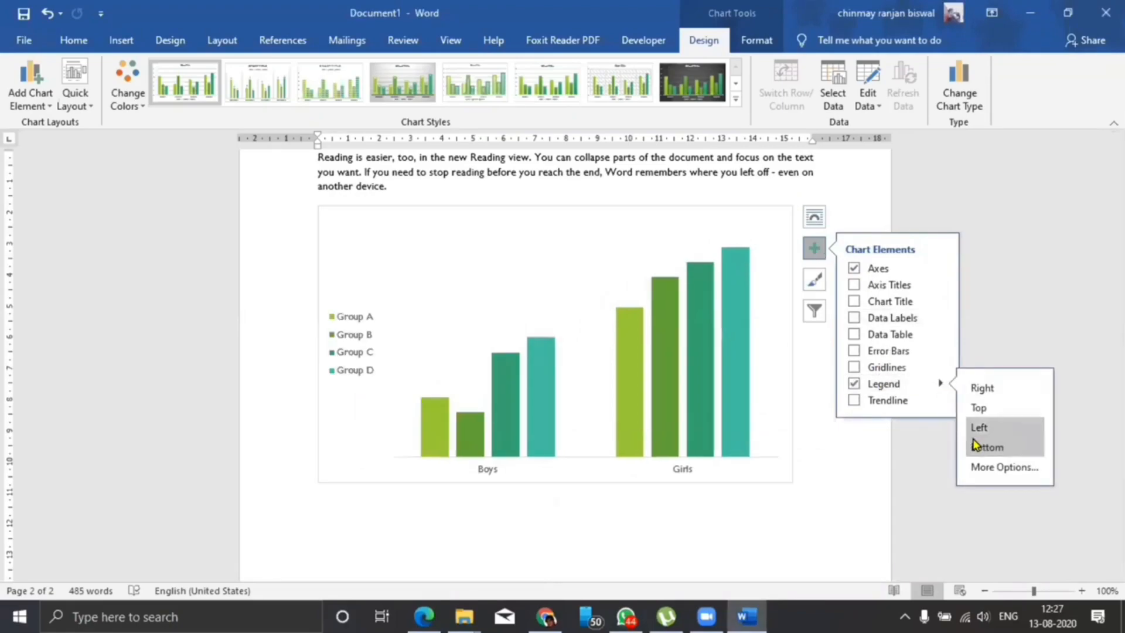
pyautogui.click(975, 445)
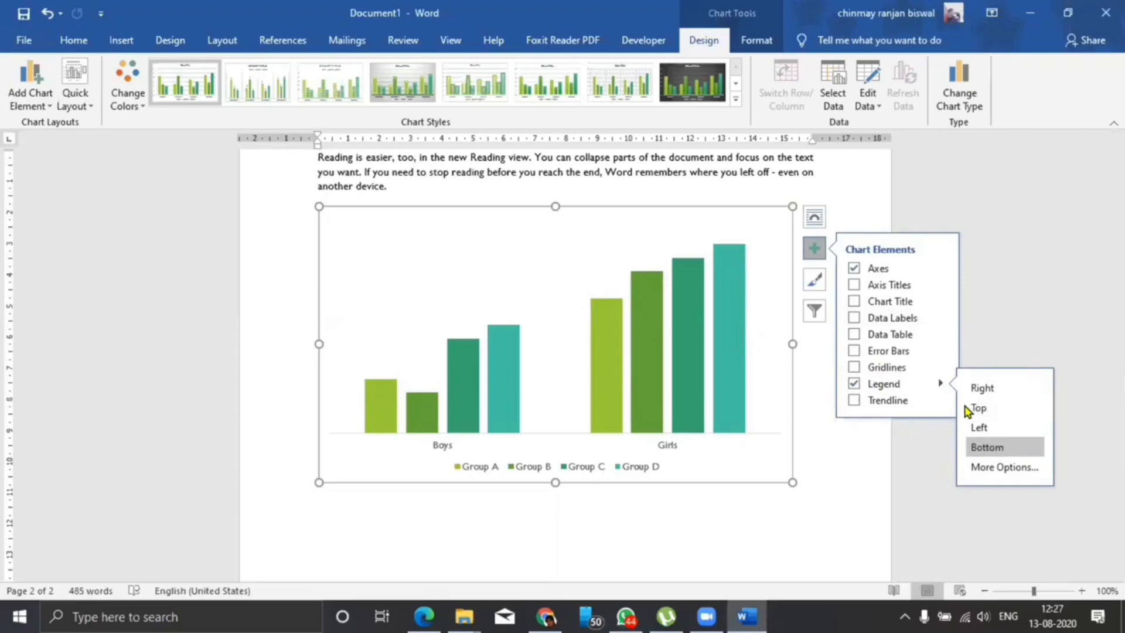
pyautogui.click(981, 388)
pyautogui.click(835, 208)
pyautogui.click(673, 263)
pyautogui.click(711, 405)
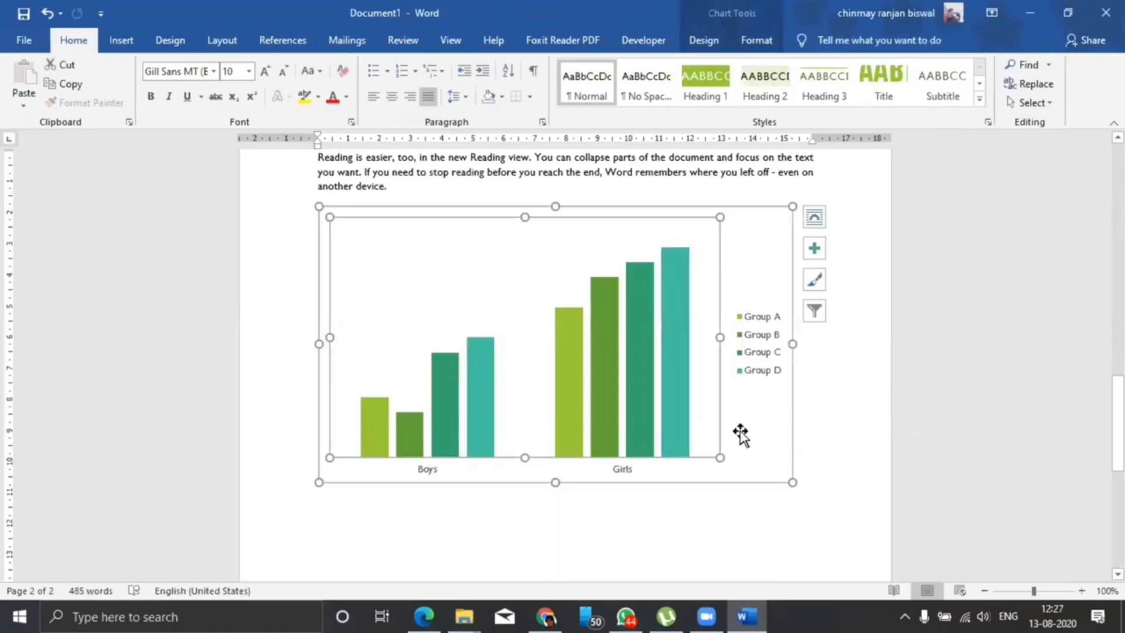
pyautogui.click(759, 444)
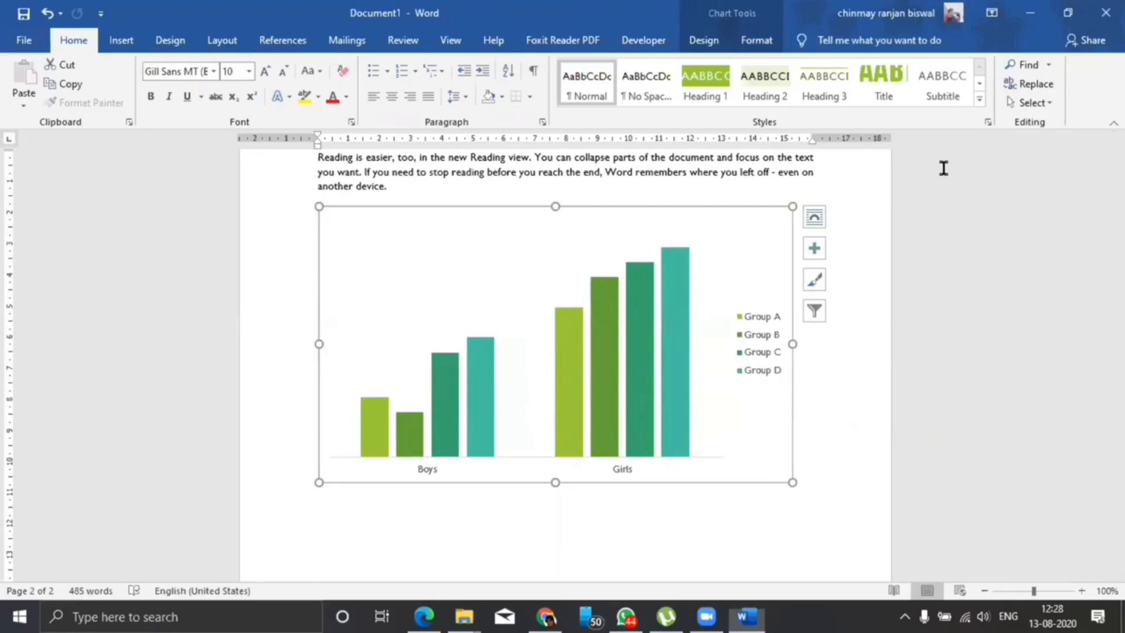
# Show data labels on all columns of the boys and girls chart.
pyautogui.click(813, 248)
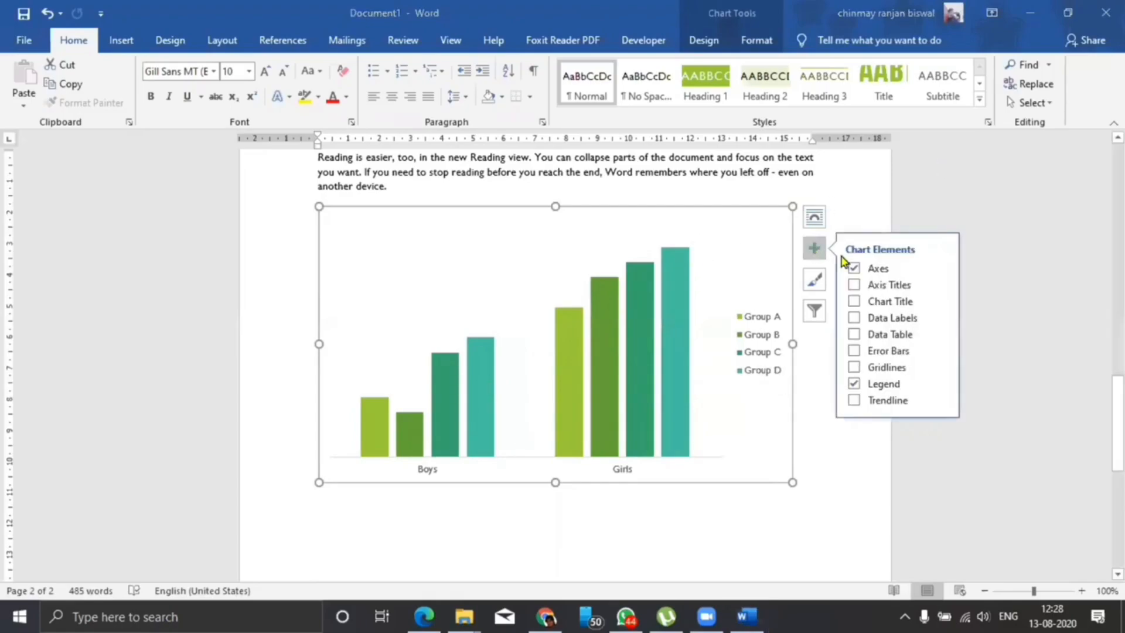
pyautogui.click(853, 319)
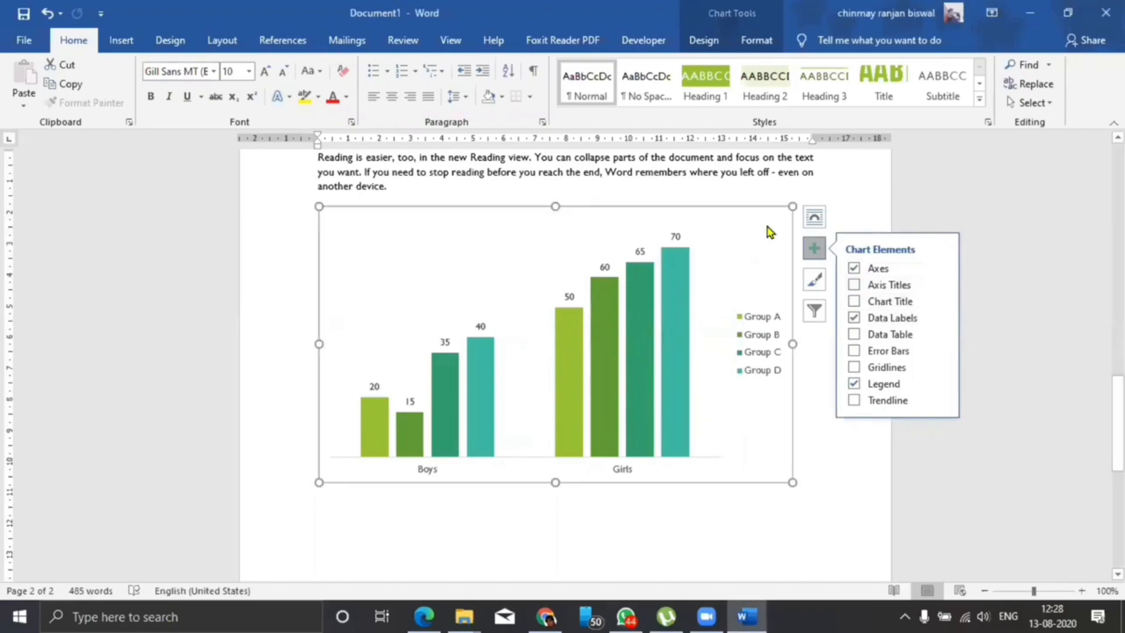
pyautogui.click(814, 249)
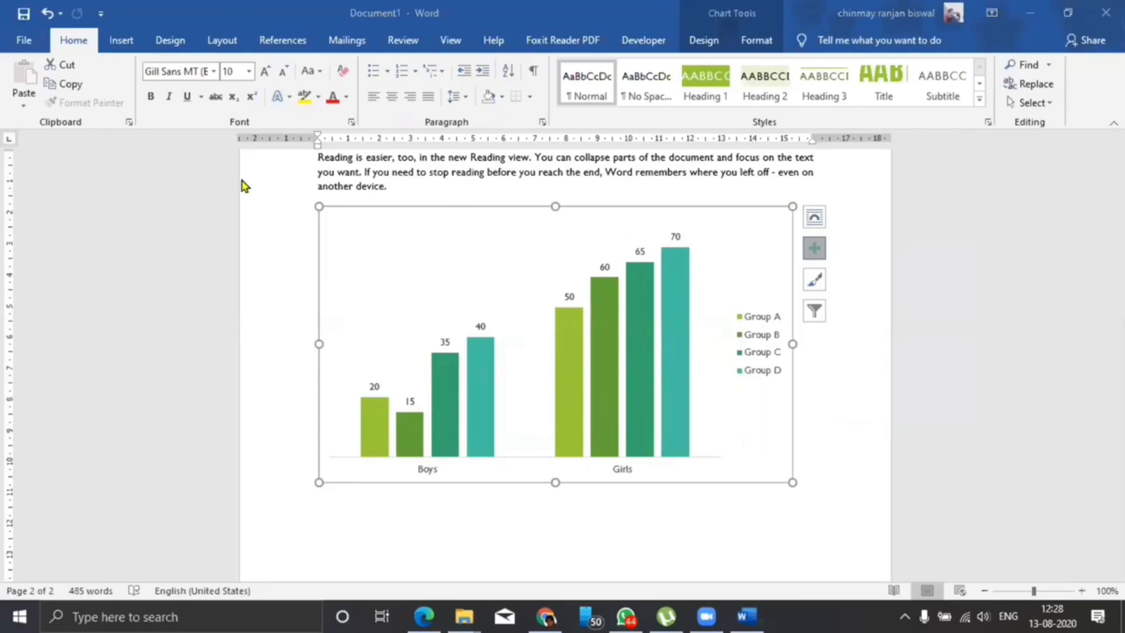
# Try the Inside Base, Outside End and Data Callout placements for the data labels, and restore the default labels.
pyautogui.click(814, 248)
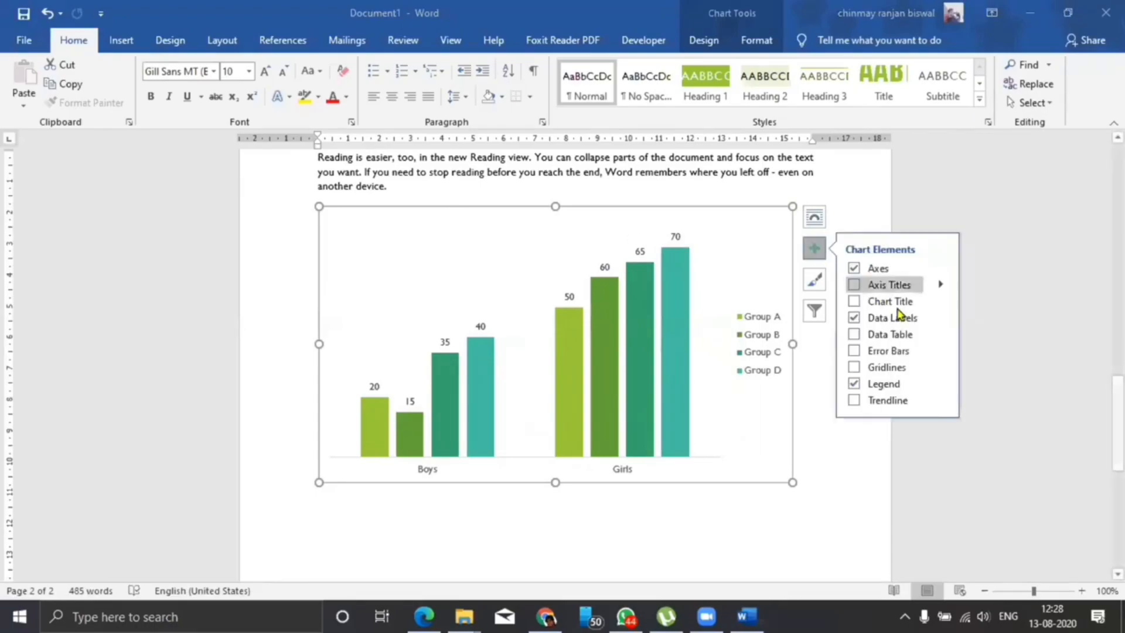
pyautogui.click(940, 317)
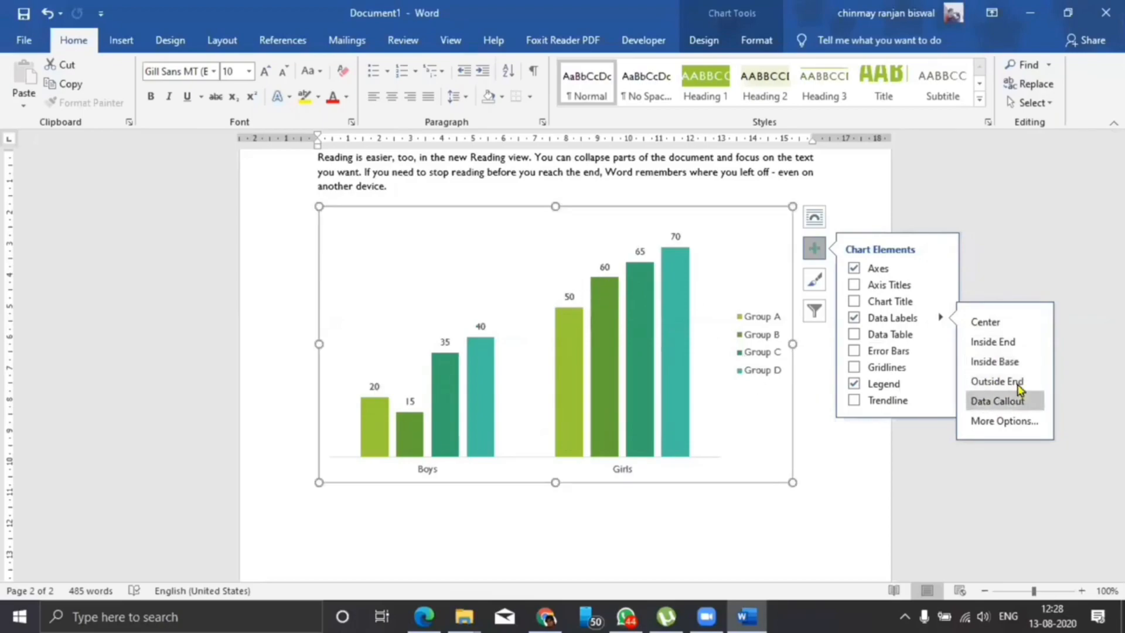
pyautogui.click(995, 361)
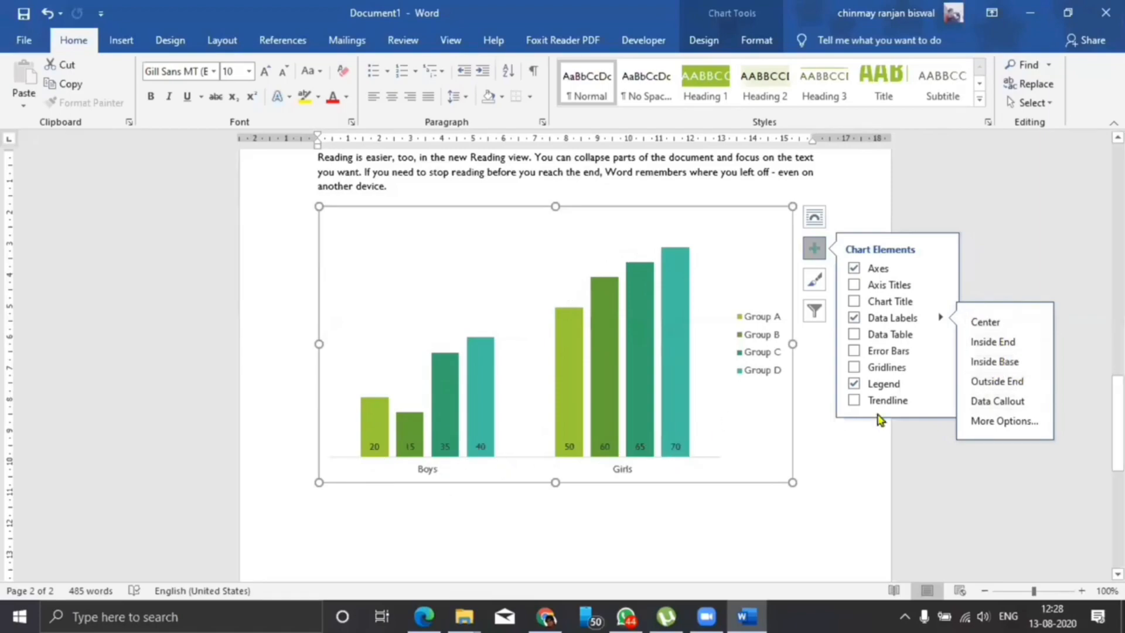
pyautogui.click(995, 381)
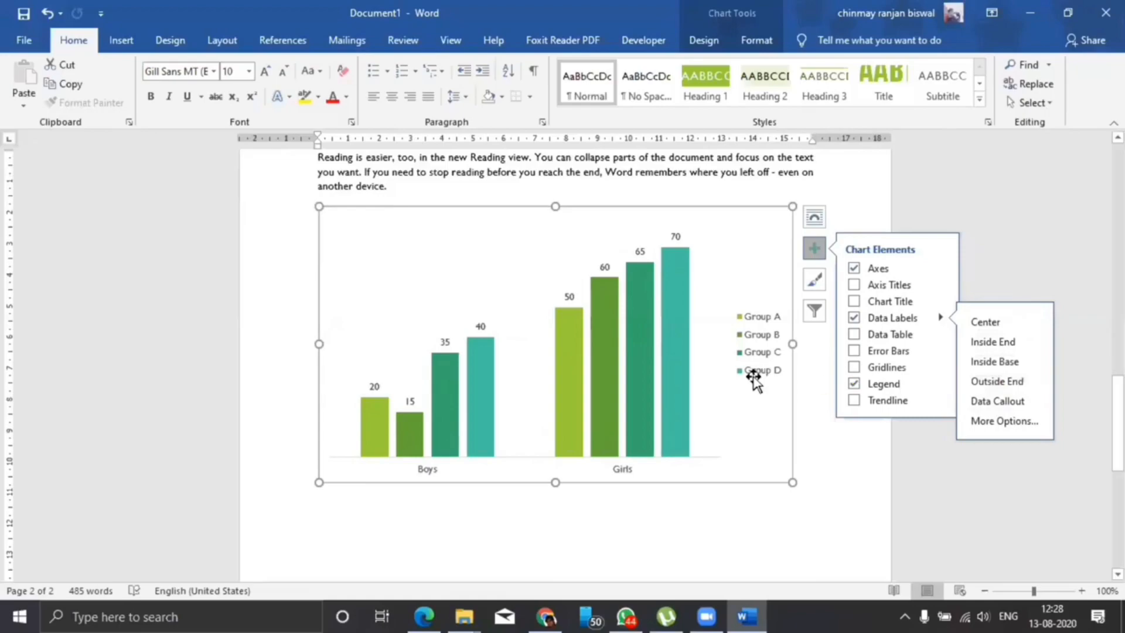
pyautogui.click(1038, 405)
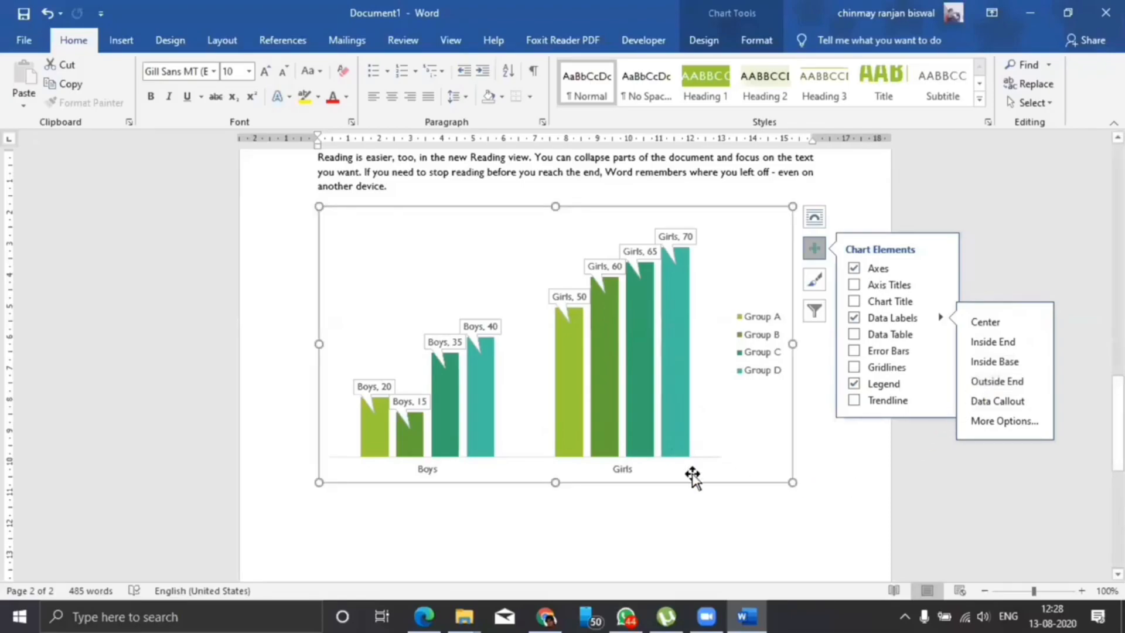
pyautogui.click(890, 322)
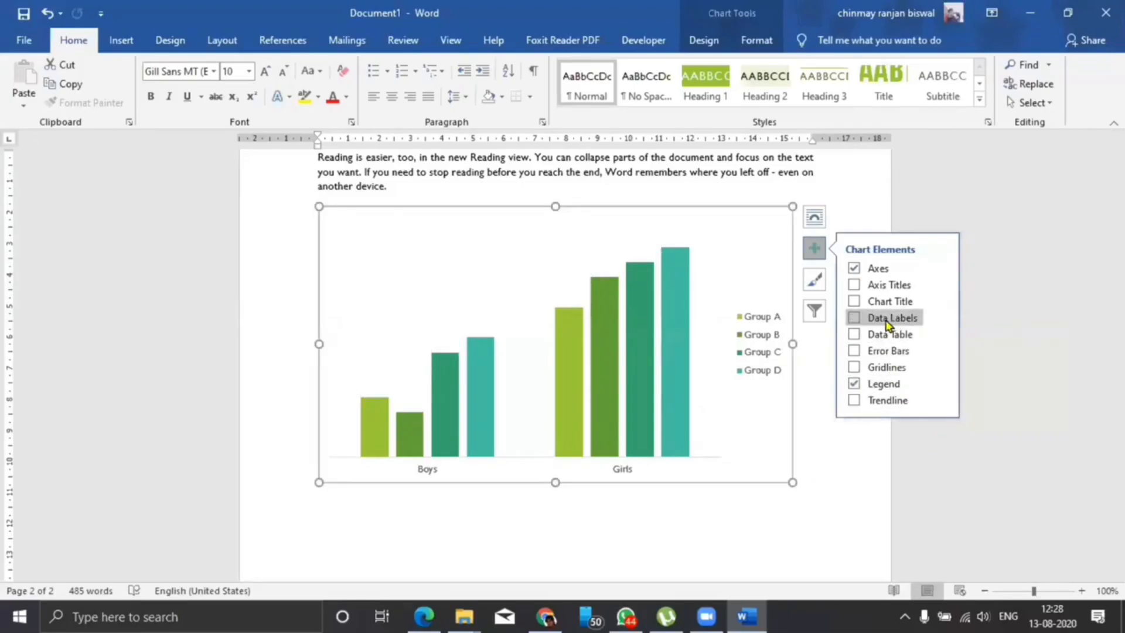
pyautogui.click(855, 319)
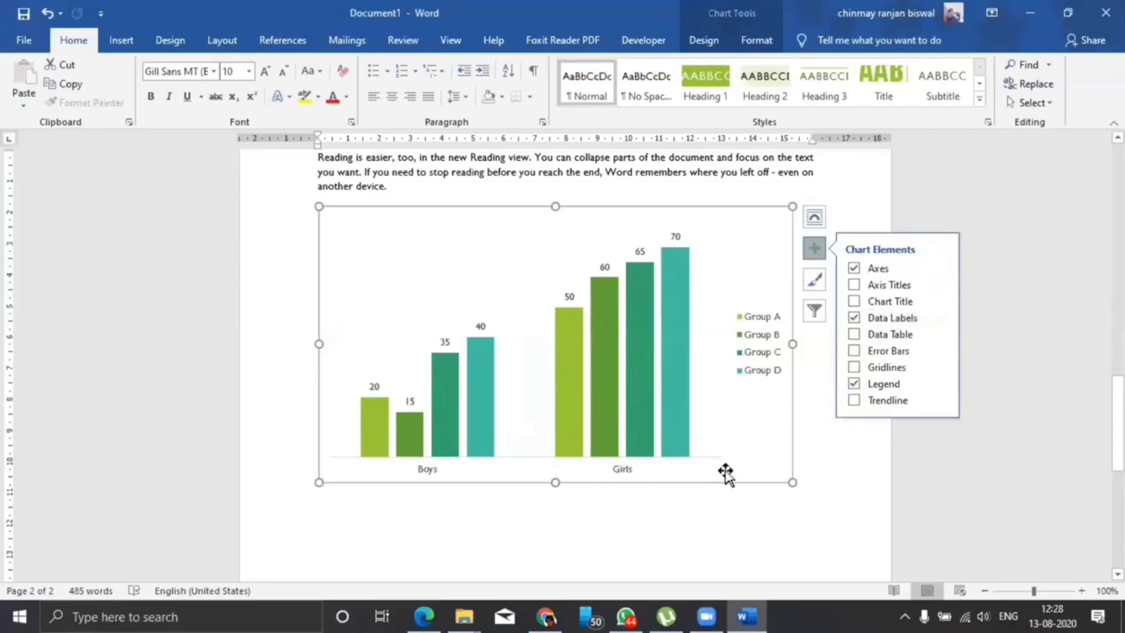
# Enlarge the data labels of the Group D series to font size 18.
pyautogui.click(592, 387)
pyautogui.click(434, 317)
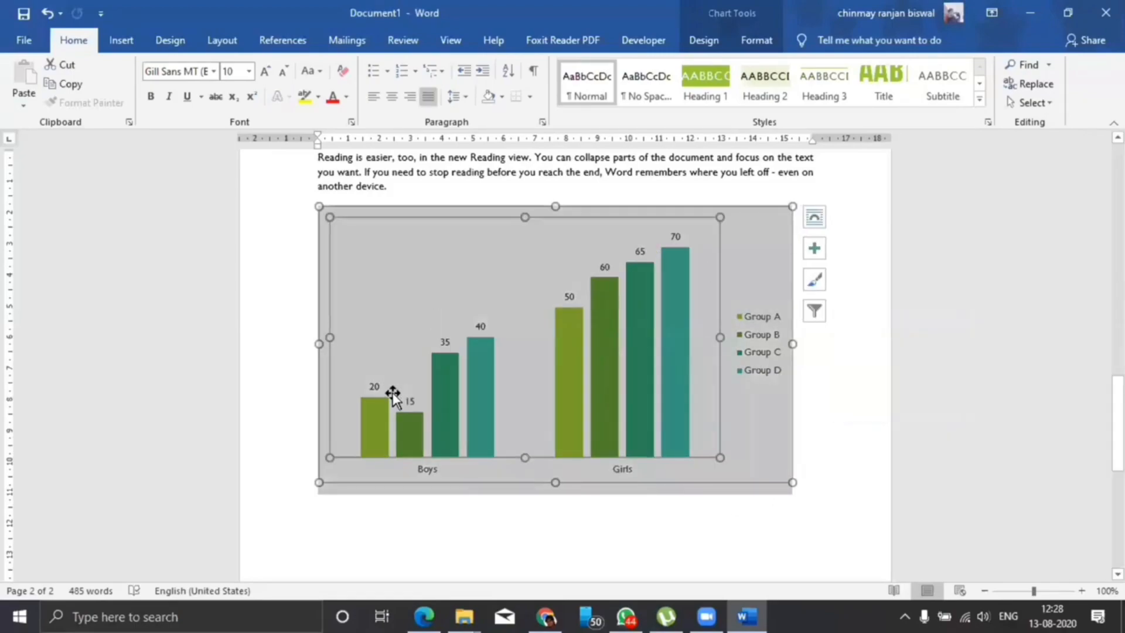
pyautogui.click(374, 386)
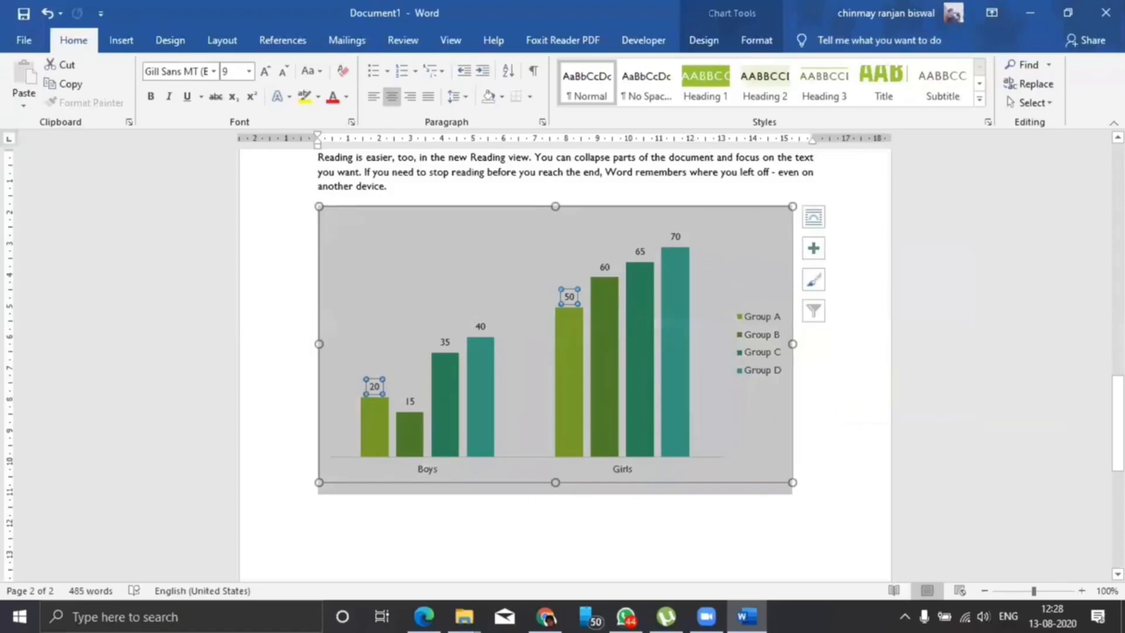
pyautogui.click(819, 397)
pyautogui.click(477, 324)
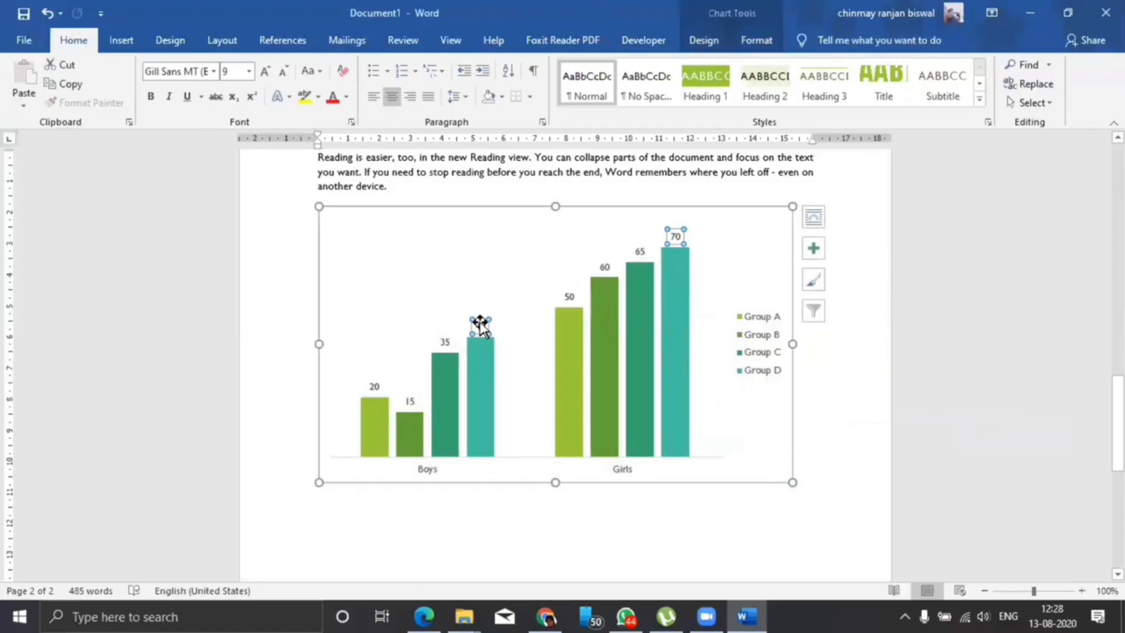
pyautogui.click(264, 72)
pyautogui.click(264, 72)
pyautogui.click(264, 72)
pyautogui.click(264, 72)
pyautogui.click(264, 72)
pyautogui.click(264, 72)
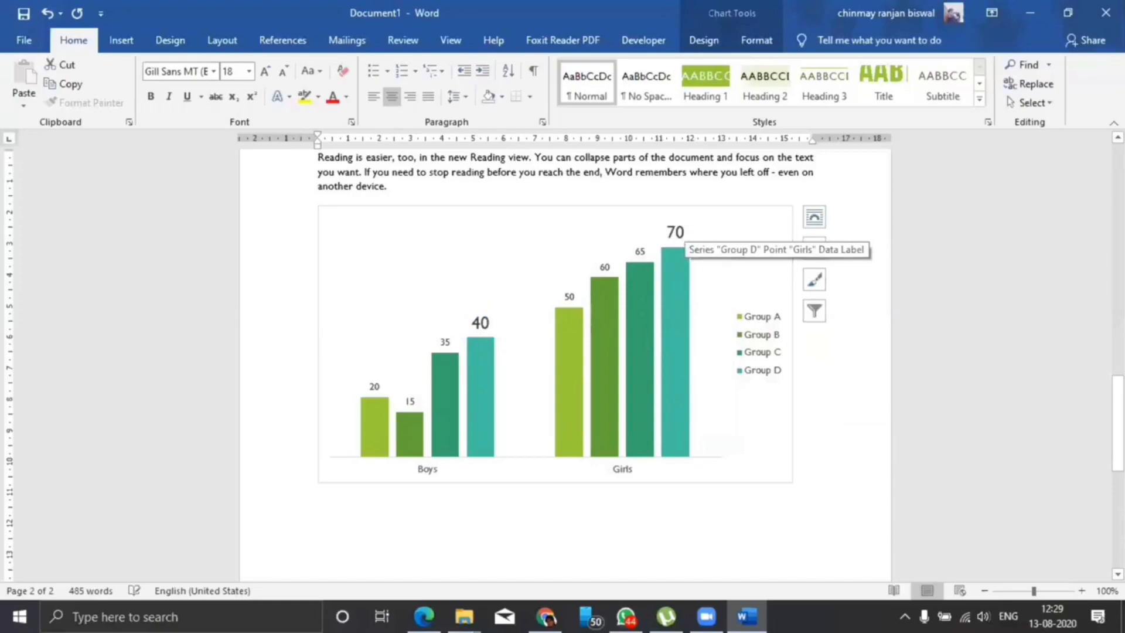
# Enlarge the font of the data labels for the Group A, Group B and Group C series.
pyautogui.click(566, 296)
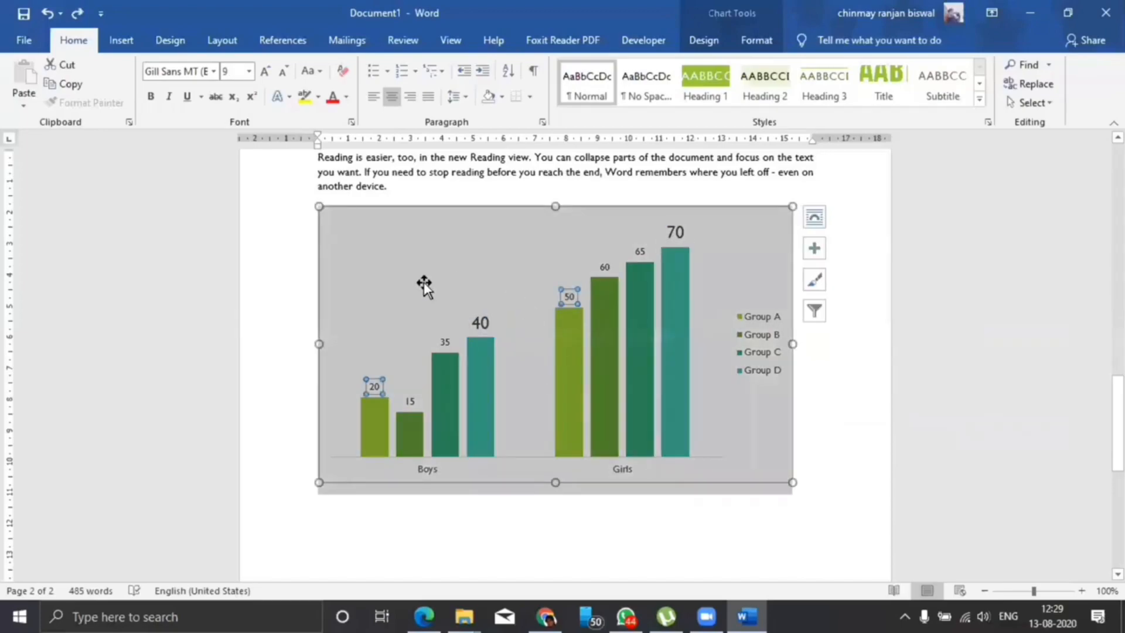
pyautogui.click(264, 73)
pyautogui.click(264, 73)
pyautogui.click(264, 77)
pyautogui.click(264, 76)
pyautogui.click(264, 76)
pyautogui.click(264, 77)
pyautogui.click(412, 401)
pyautogui.click(265, 73)
pyautogui.click(264, 73)
pyautogui.click(265, 73)
pyautogui.click(265, 72)
pyautogui.click(265, 73)
pyautogui.click(264, 72)
pyautogui.click(447, 343)
pyautogui.click(265, 72)
pyautogui.click(265, 72)
pyautogui.click(266, 72)
pyautogui.click(265, 73)
pyautogui.click(265, 72)
pyautogui.click(266, 72)
pyautogui.click(266, 73)
pyautogui.click(622, 524)
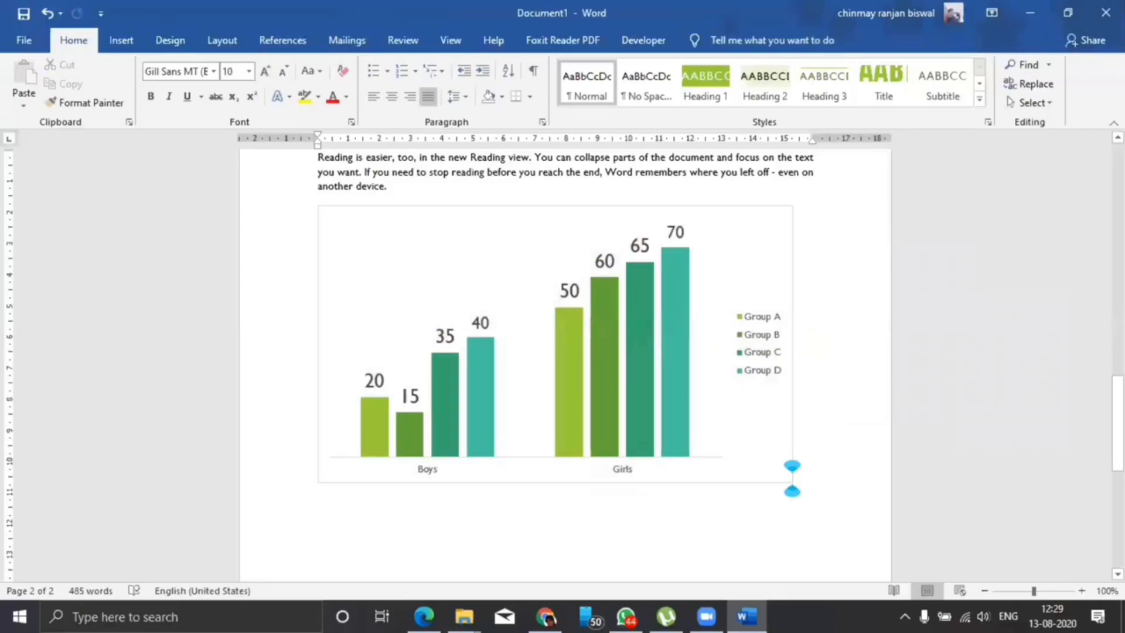
# Recolor the chart with the fourth Colorful palette of blues and greens.
pyautogui.click(669, 390)
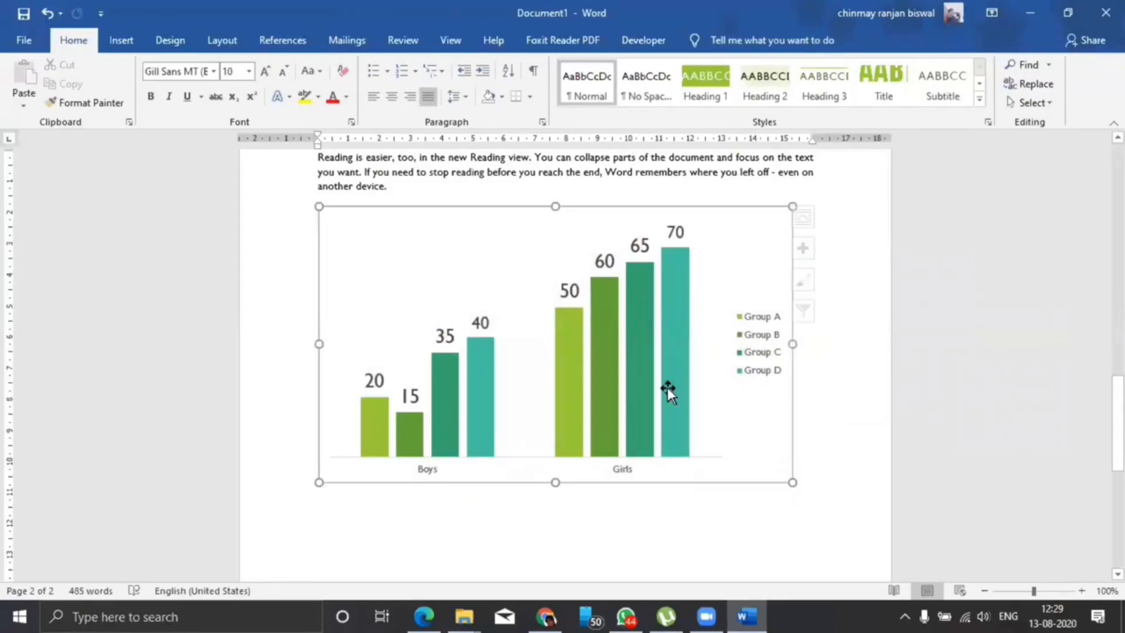
pyautogui.click(700, 41)
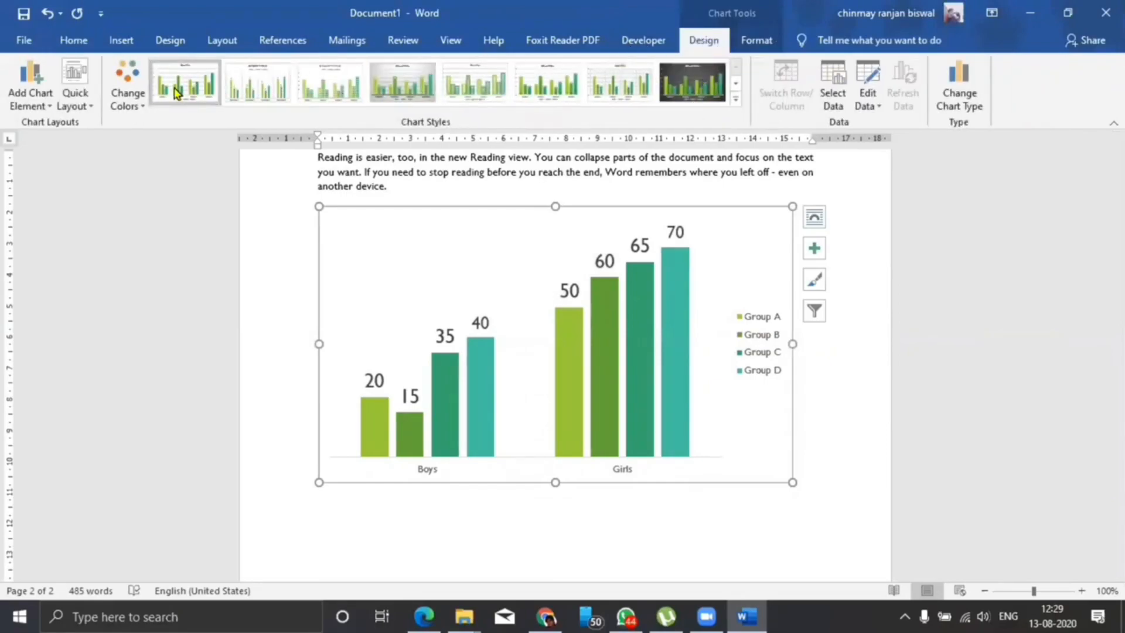
pyautogui.click(138, 101)
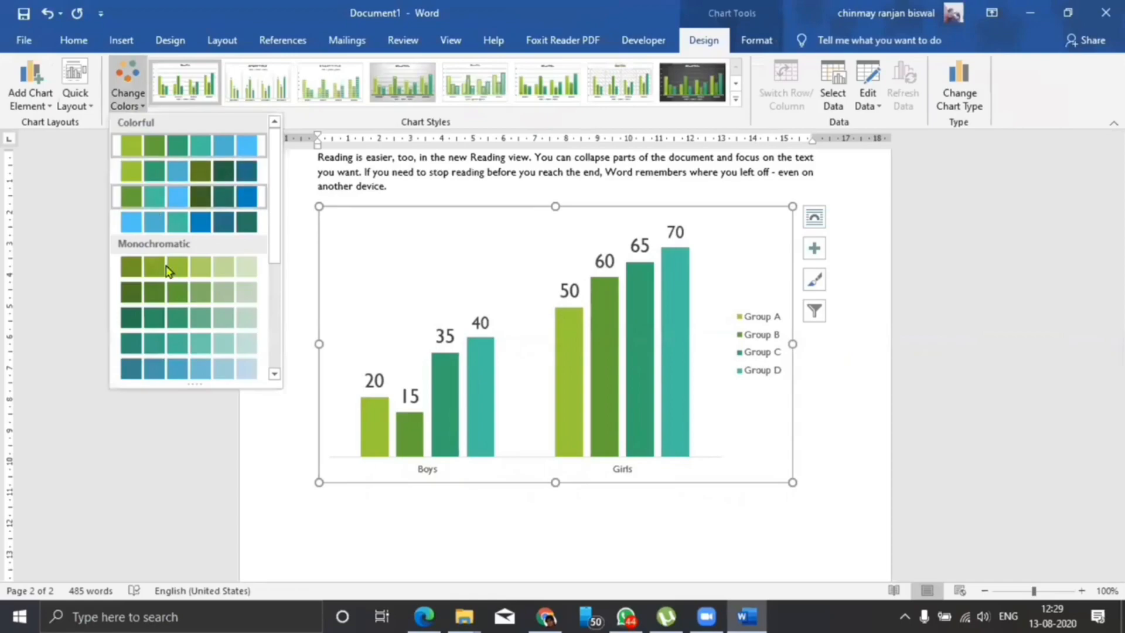
pyautogui.click(177, 220)
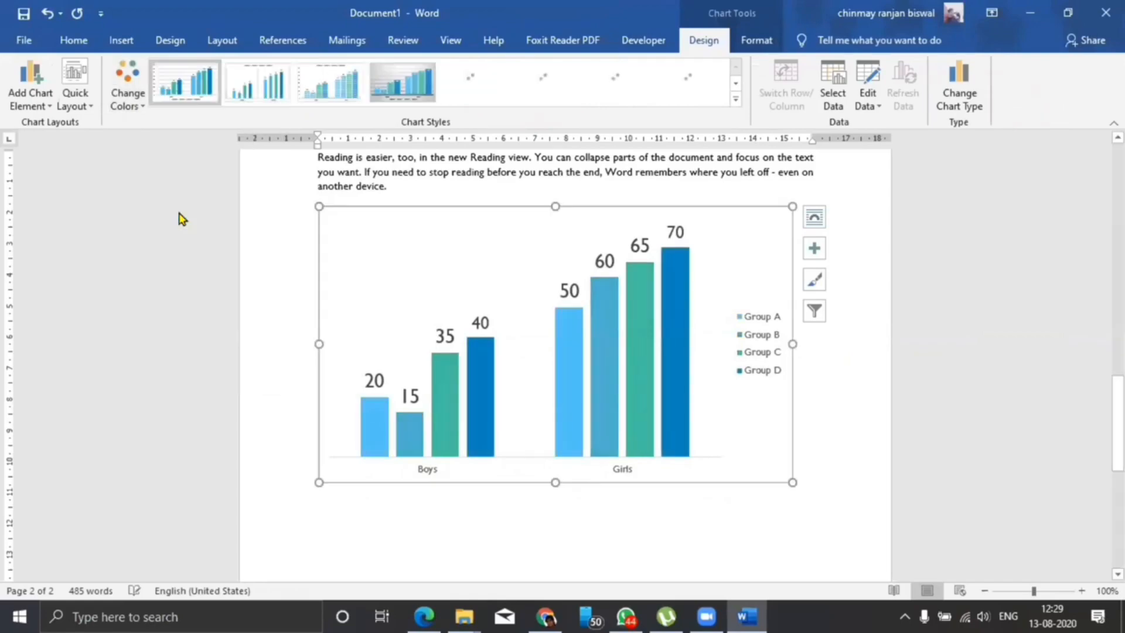
# Apply the Office theme to the document.
pyautogui.click(183, 41)
pyautogui.click(22, 79)
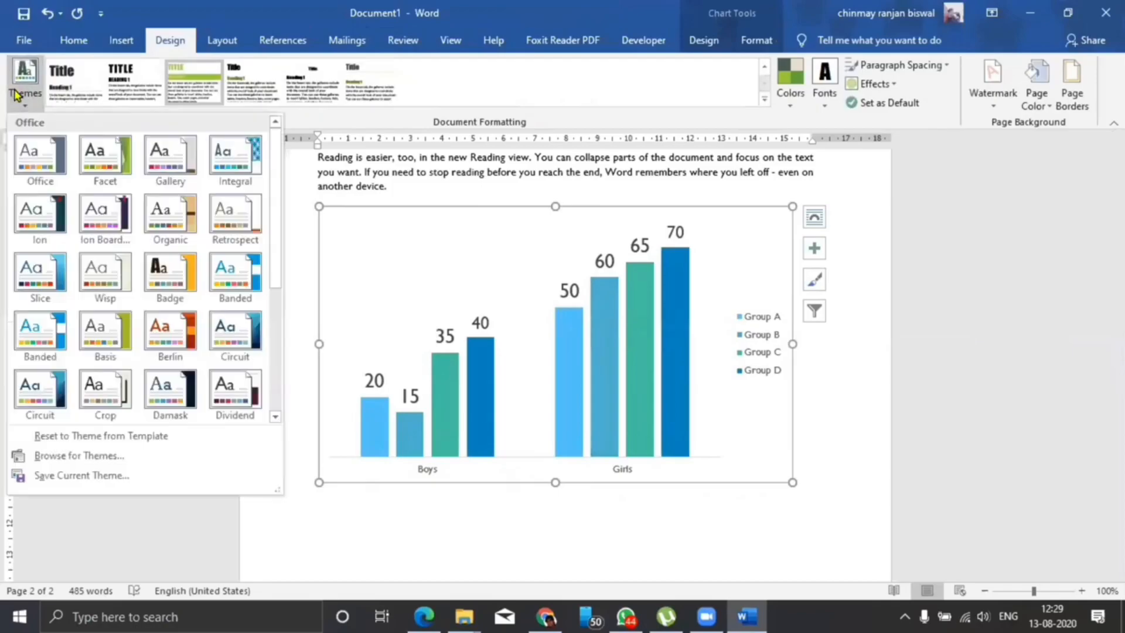
pyautogui.click(42, 158)
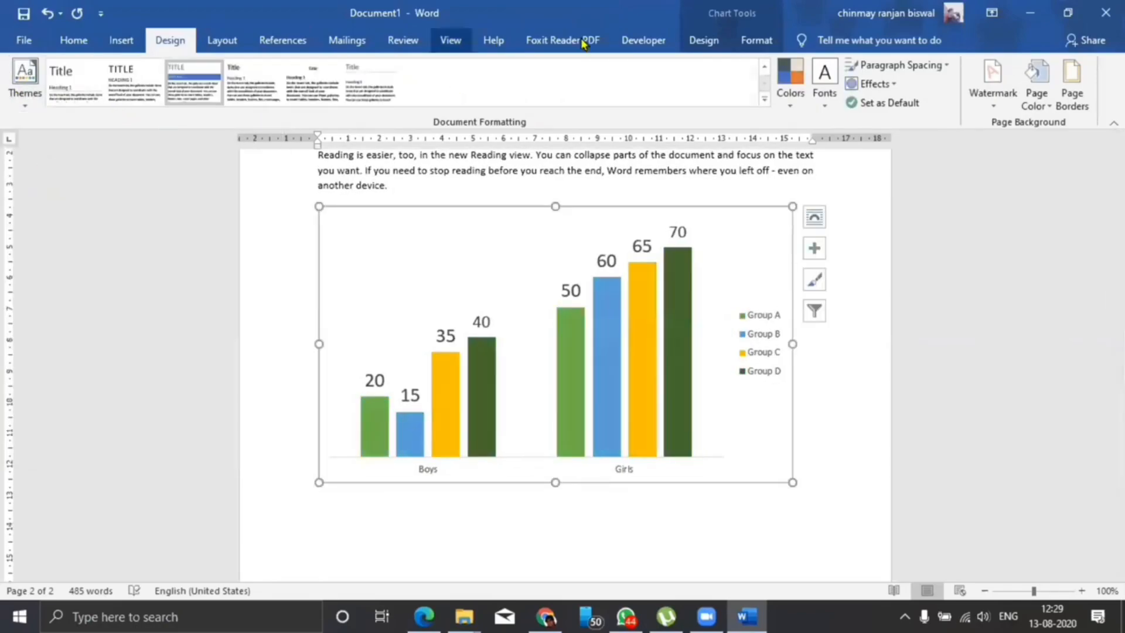
# Recolor the chart with the third Colorful palette of orange, yellow, green and brown.
pyautogui.click(702, 40)
pyautogui.click(126, 94)
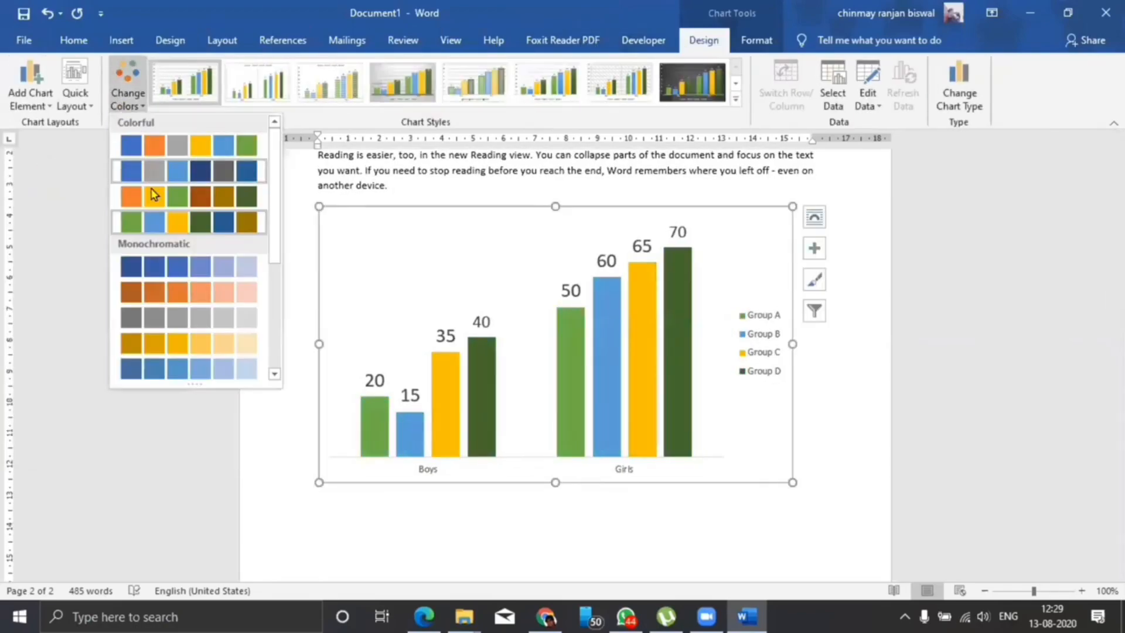
pyautogui.click(154, 196)
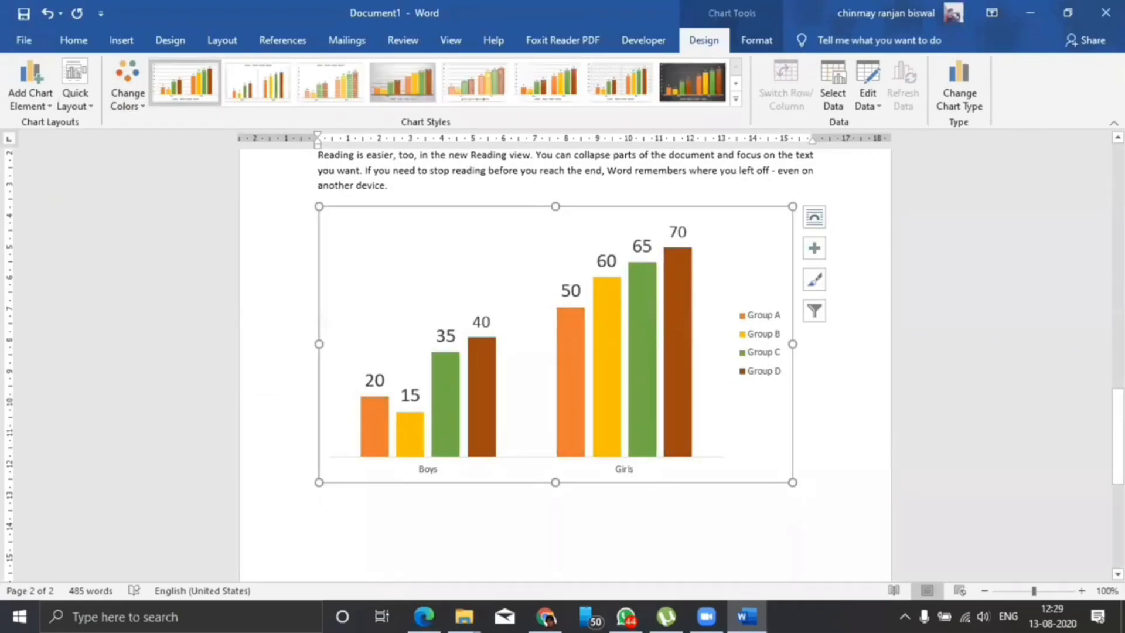
# Apply the dark Style 8 chart style to the clustered column chart.
pyautogui.scroll(3, 716, 508)
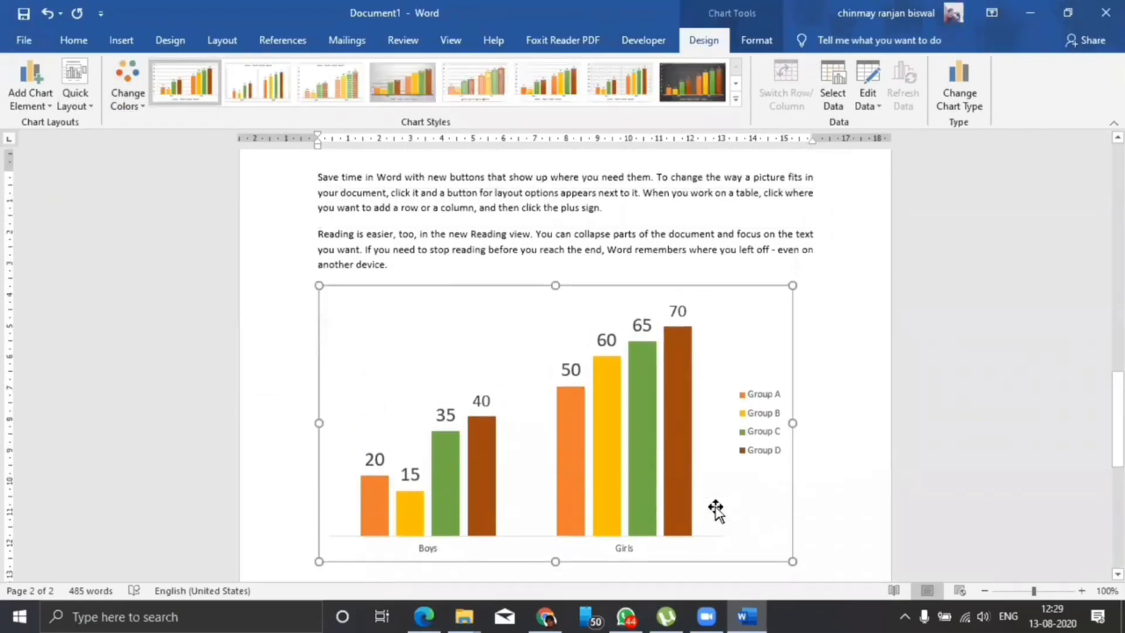
pyautogui.scroll(-3, 715, 508)
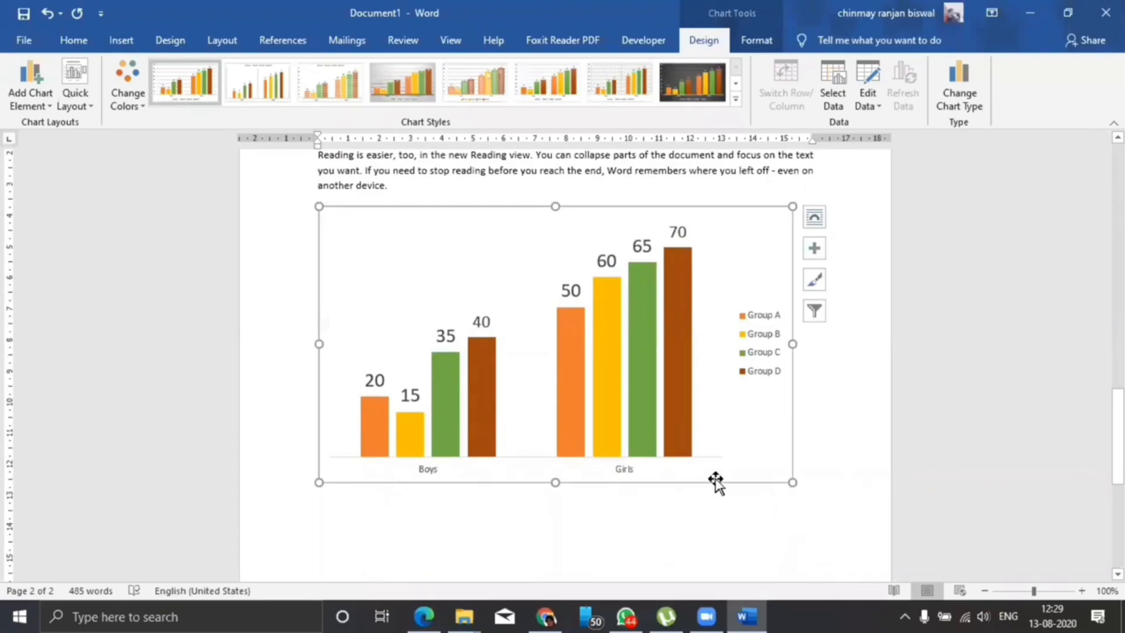
pyautogui.moveTo(619, 406)
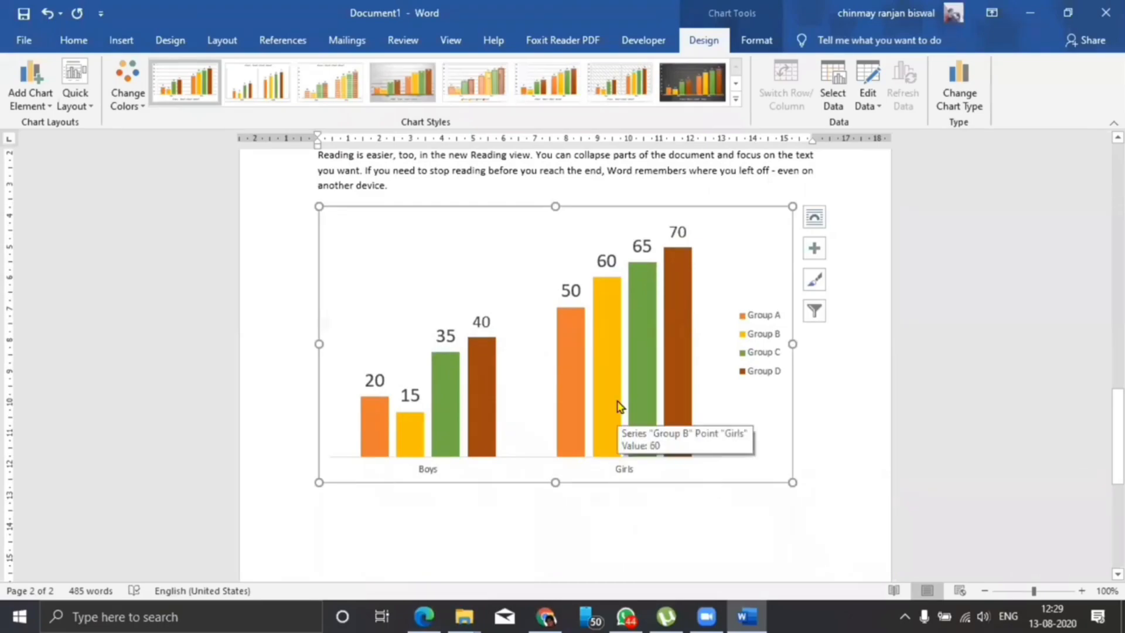
pyautogui.click(735, 99)
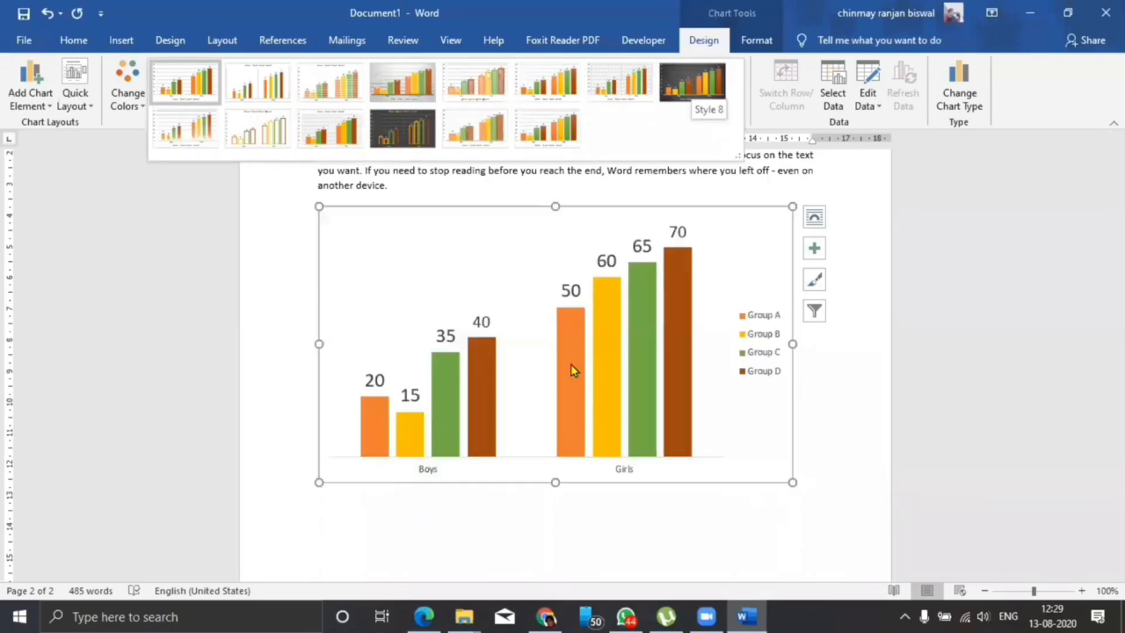
pyautogui.click(692, 81)
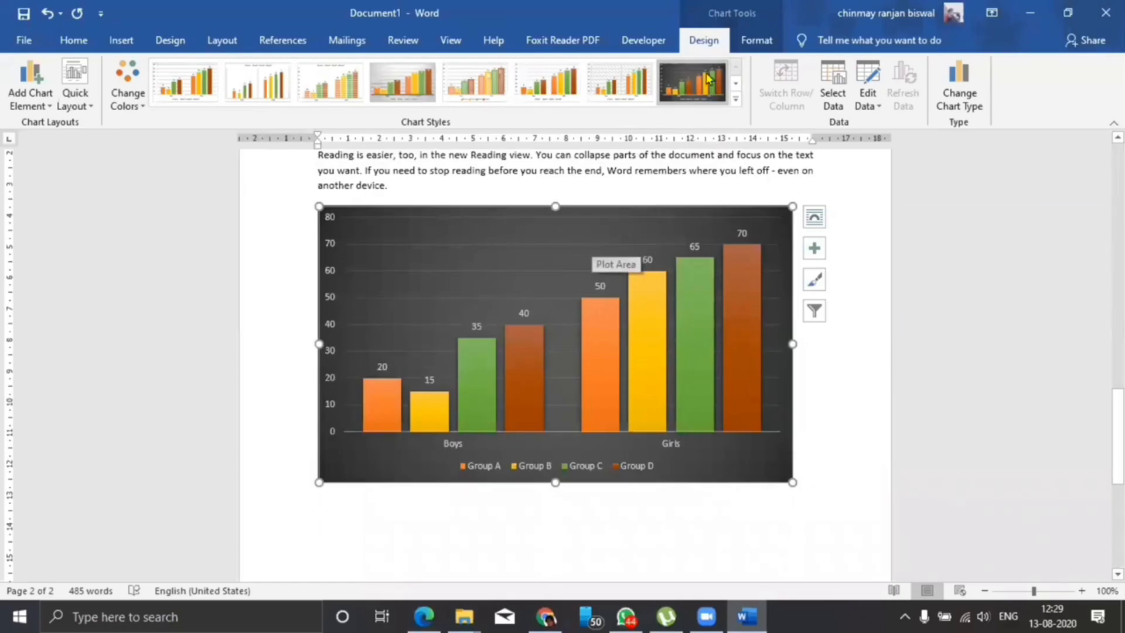
# Remove the dark background of the chart area by setting its shape fill to No Fill.
pyautogui.click(759, 39)
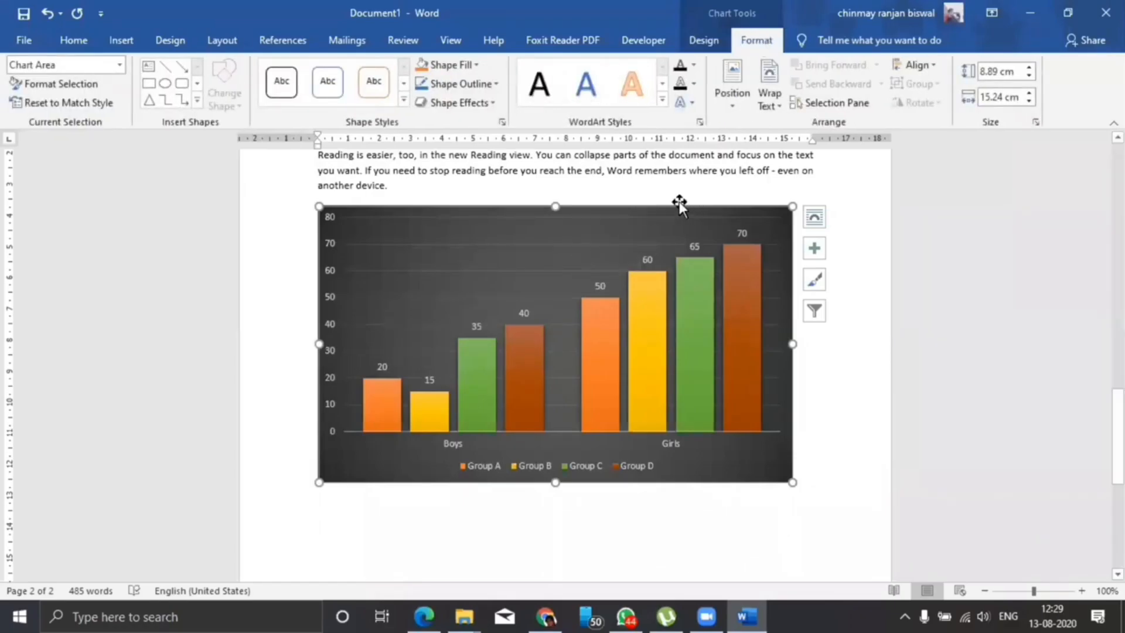
pyautogui.click(469, 68)
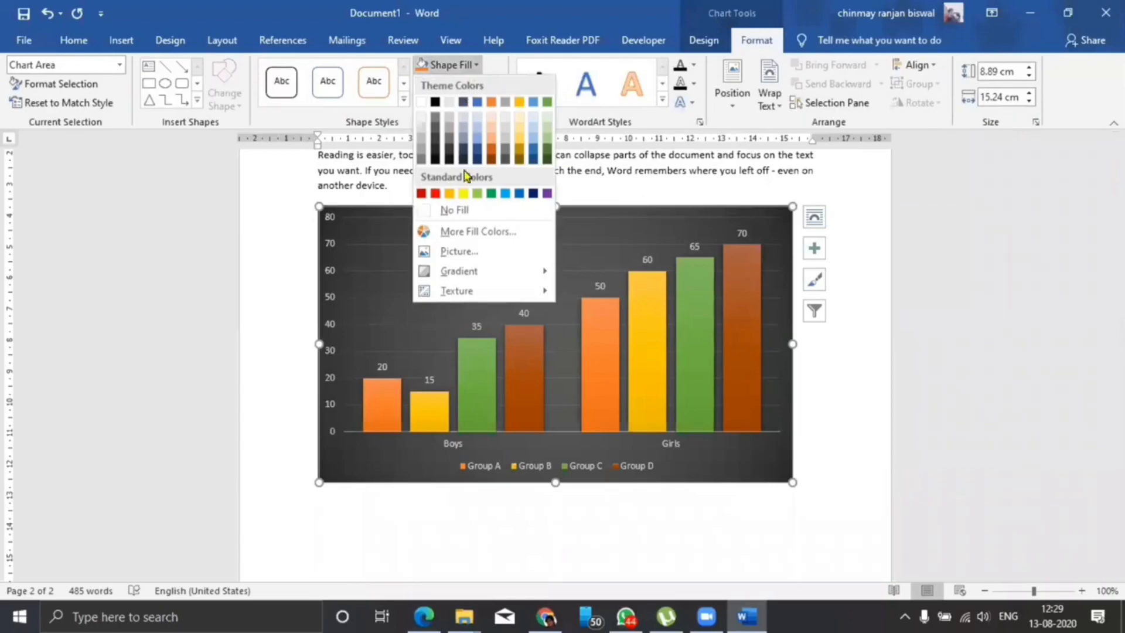
pyautogui.click(464, 210)
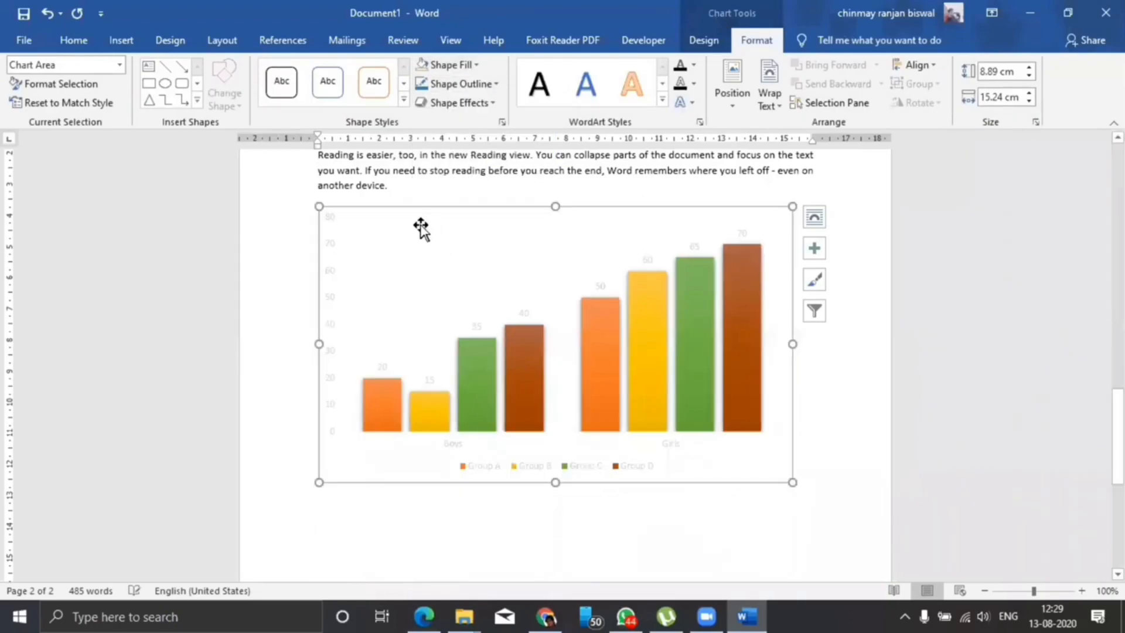
pyautogui.click(416, 229)
# Color the data labels of the Group A, Group B, Group C and Group D series black.
pyautogui.click(519, 316)
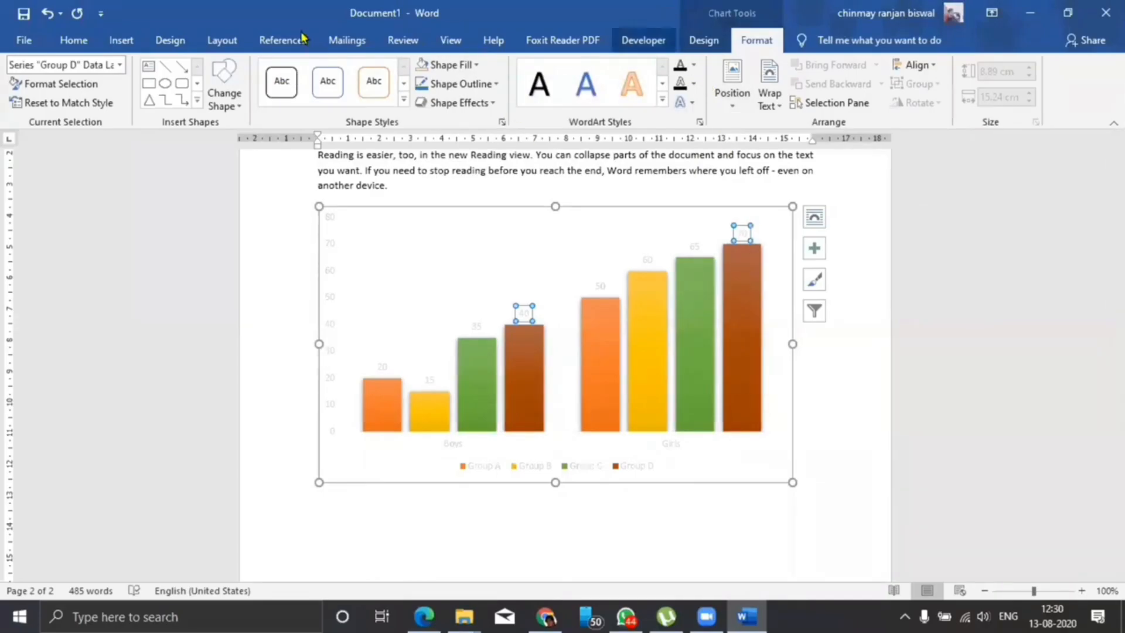
pyautogui.click(73, 40)
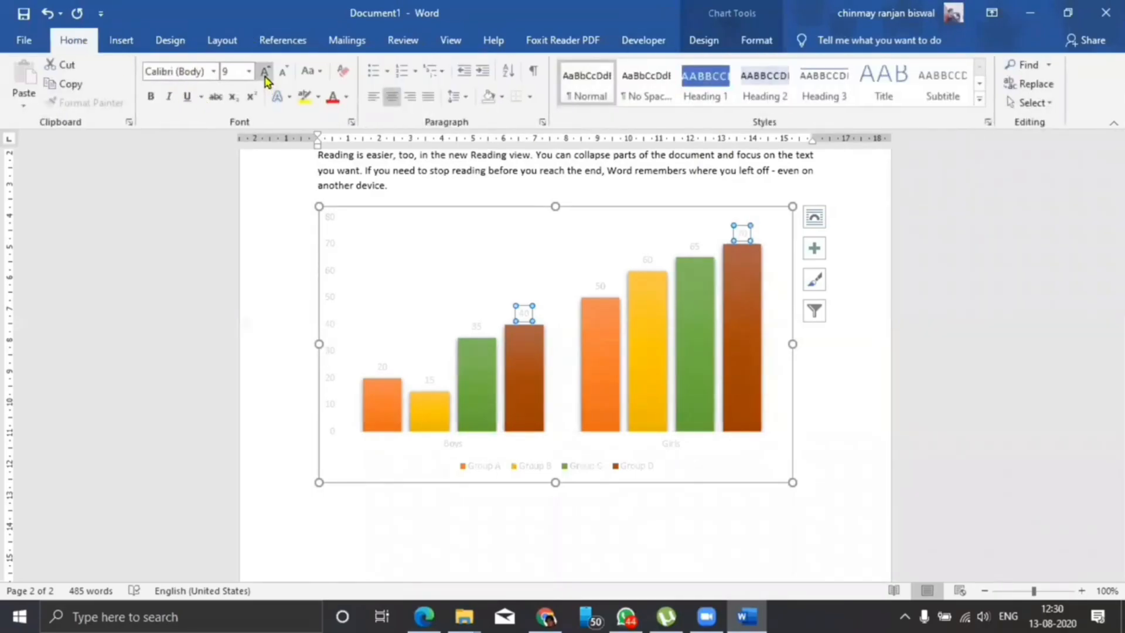
pyautogui.click(346, 98)
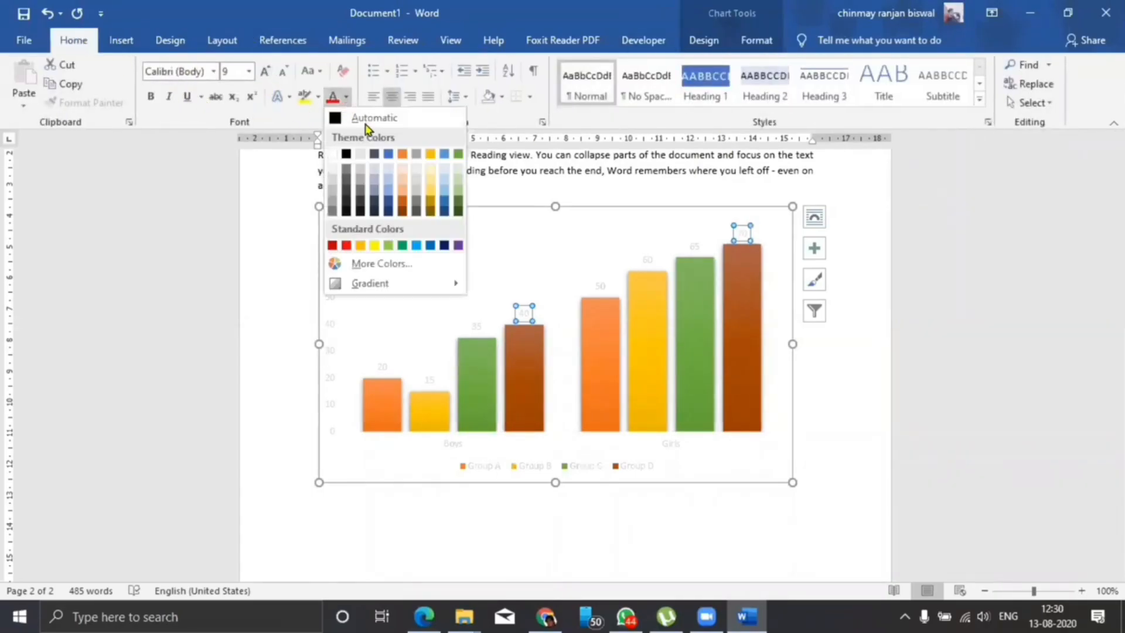
pyautogui.click(346, 154)
pyautogui.click(694, 246)
pyautogui.click(332, 99)
pyautogui.click(648, 259)
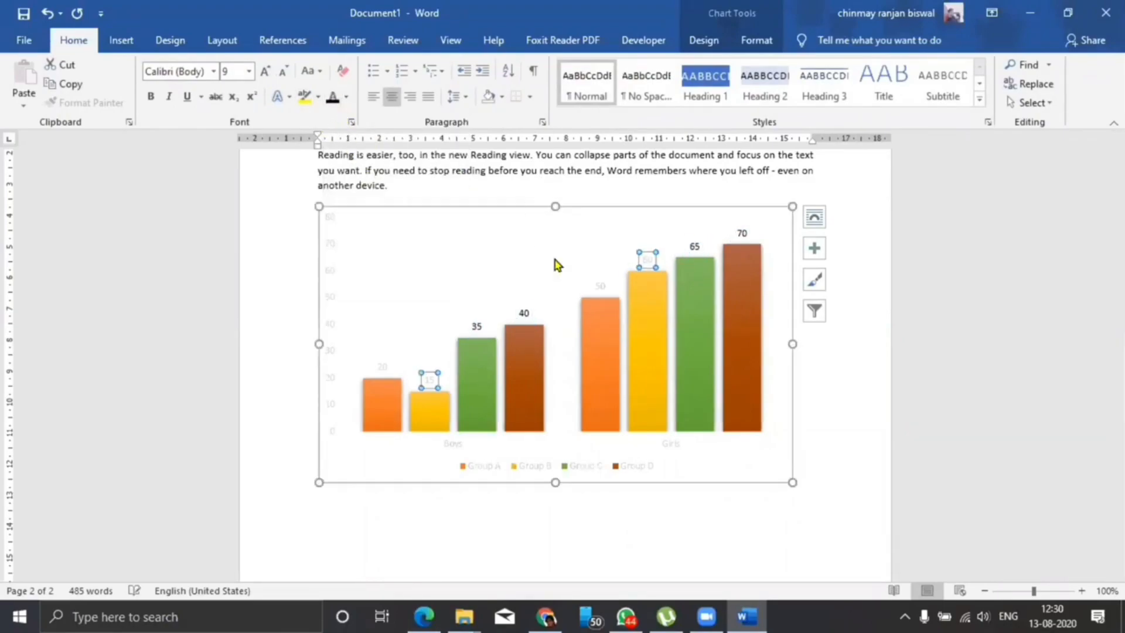
pyautogui.click(599, 286)
pyautogui.click(333, 100)
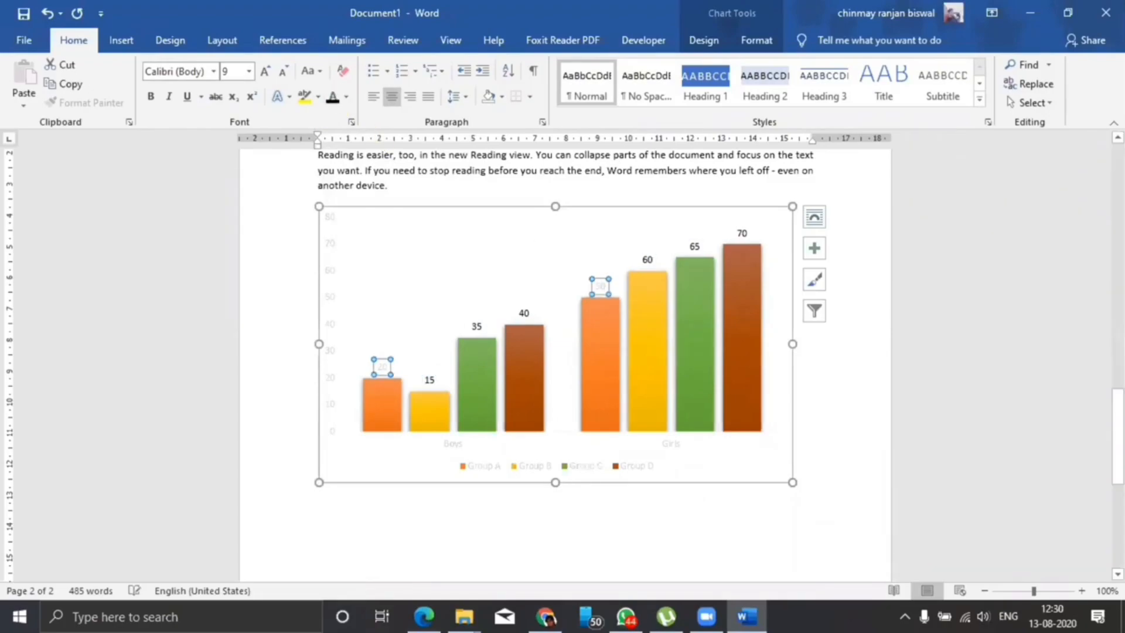
pyautogui.click(854, 397)
# Delete the chart's vertical value axis.
pyautogui.click(333, 304)
pyautogui.press('Delete')
pyautogui.click(795, 487)
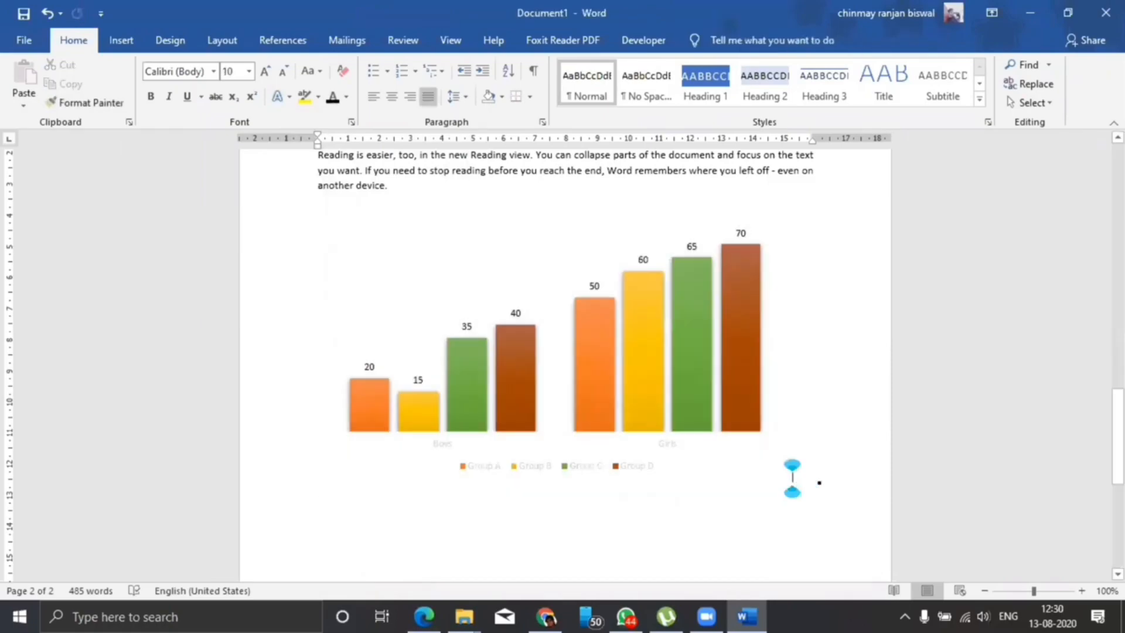
# Color the legend text and the Boys and Girls axis labels black, and enlarge the axis labels slightly.
pyautogui.click(628, 467)
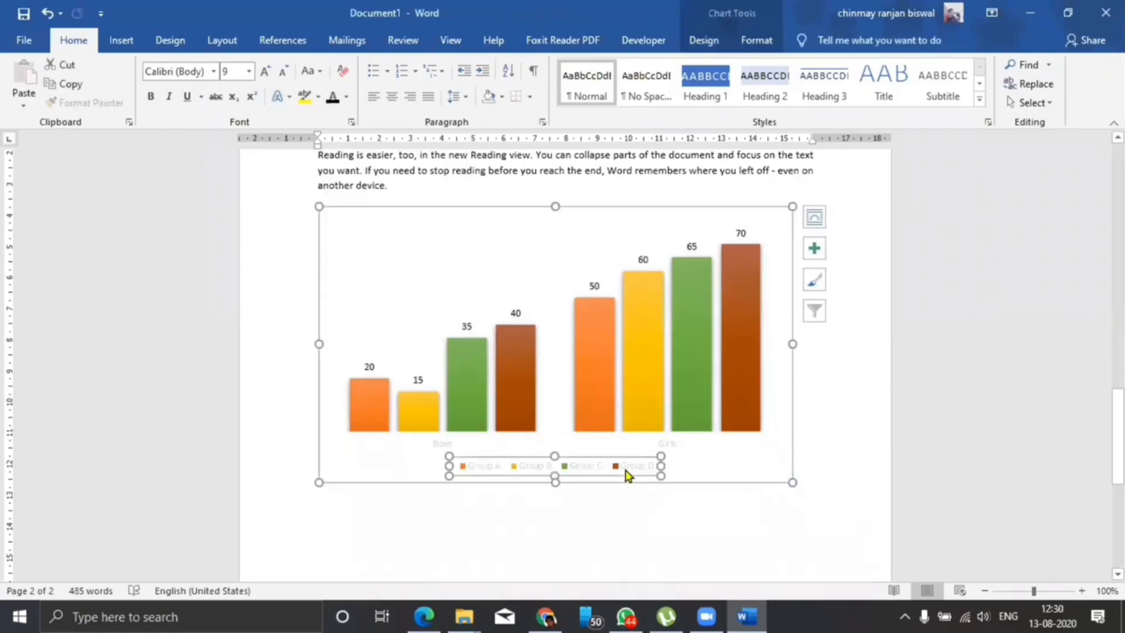
pyautogui.click(332, 99)
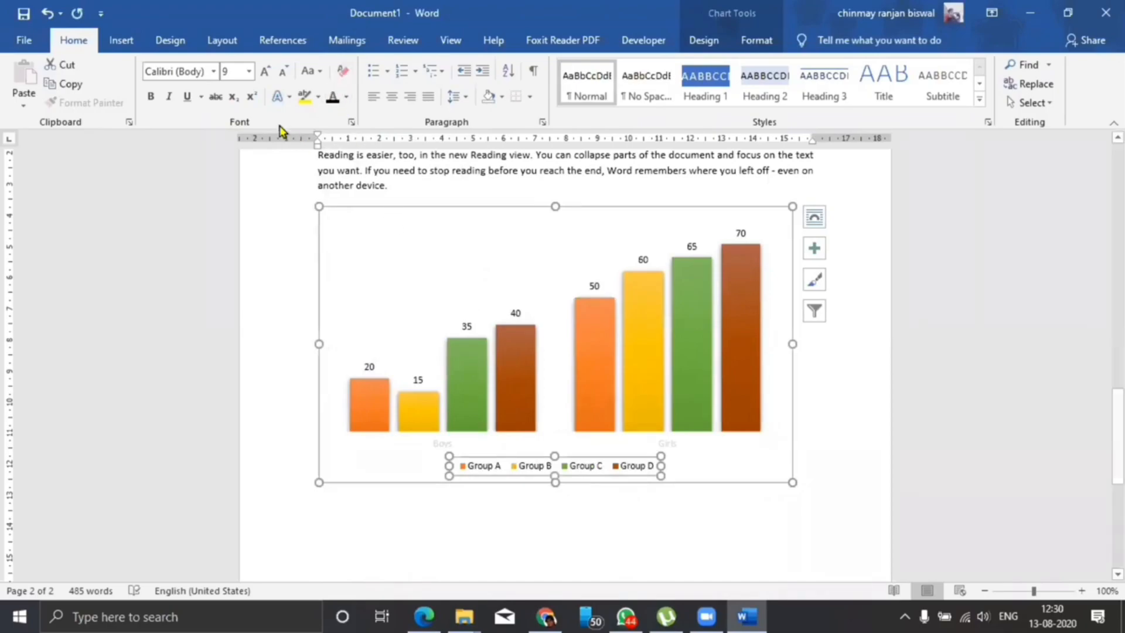
pyautogui.click(866, 450)
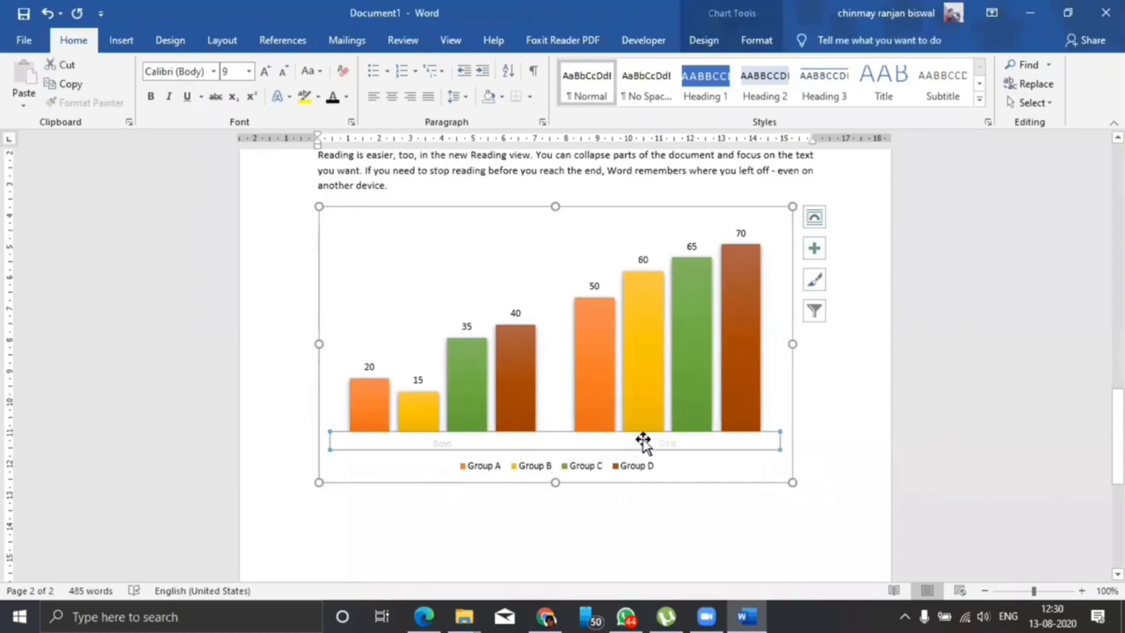
pyautogui.click(332, 100)
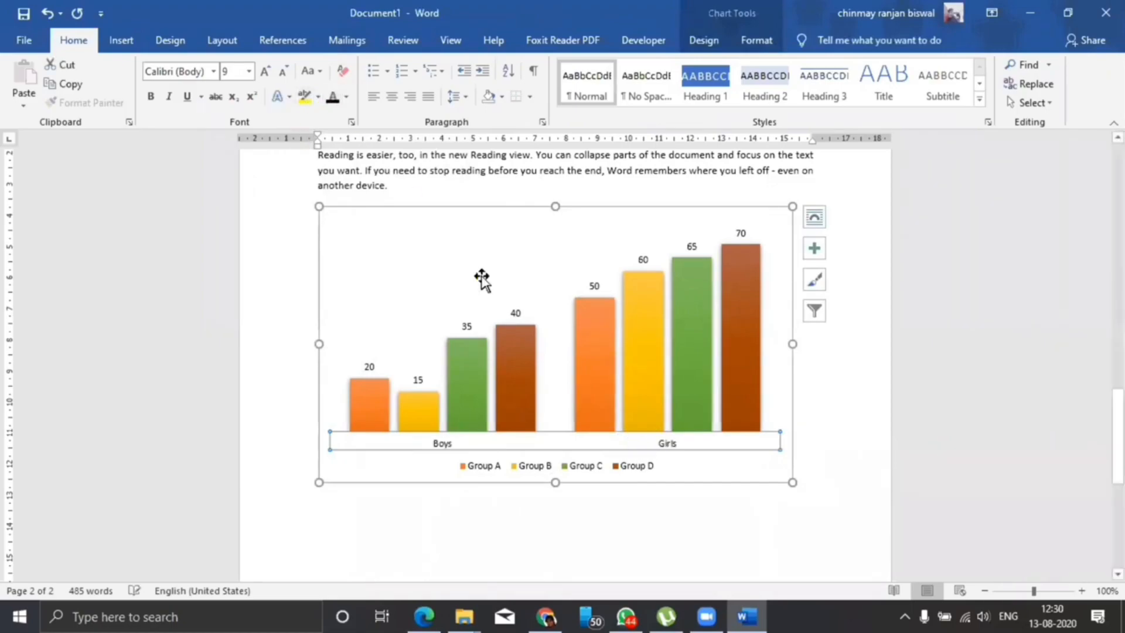
pyautogui.click(264, 73)
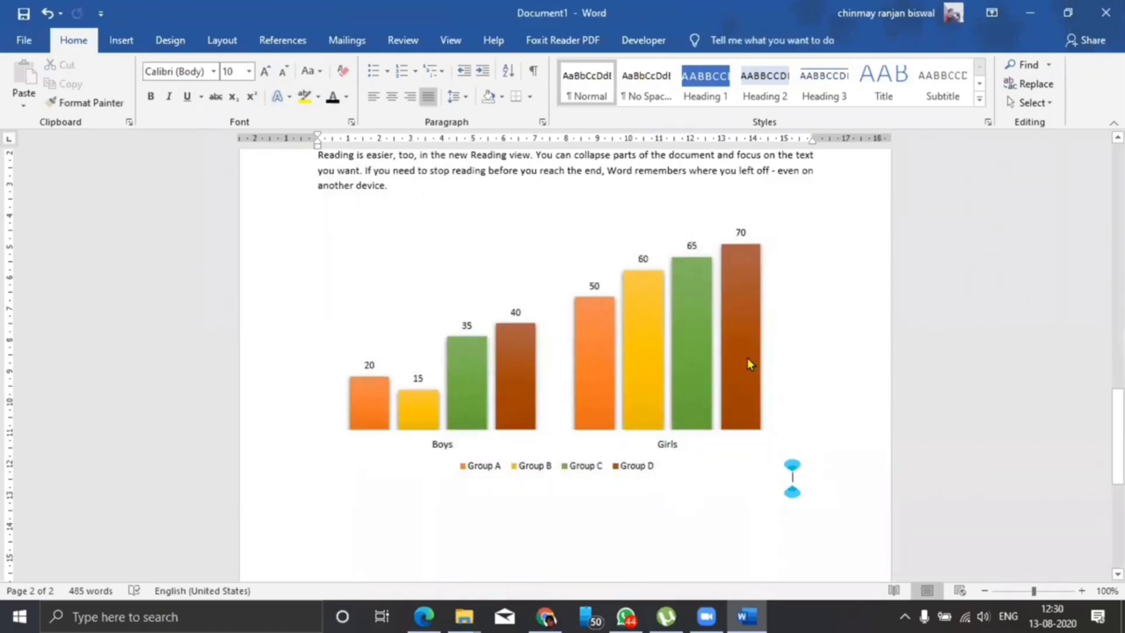
# Fill only the Boys column of the Group D series with the standard light blue color.
pyautogui.click(744, 357)
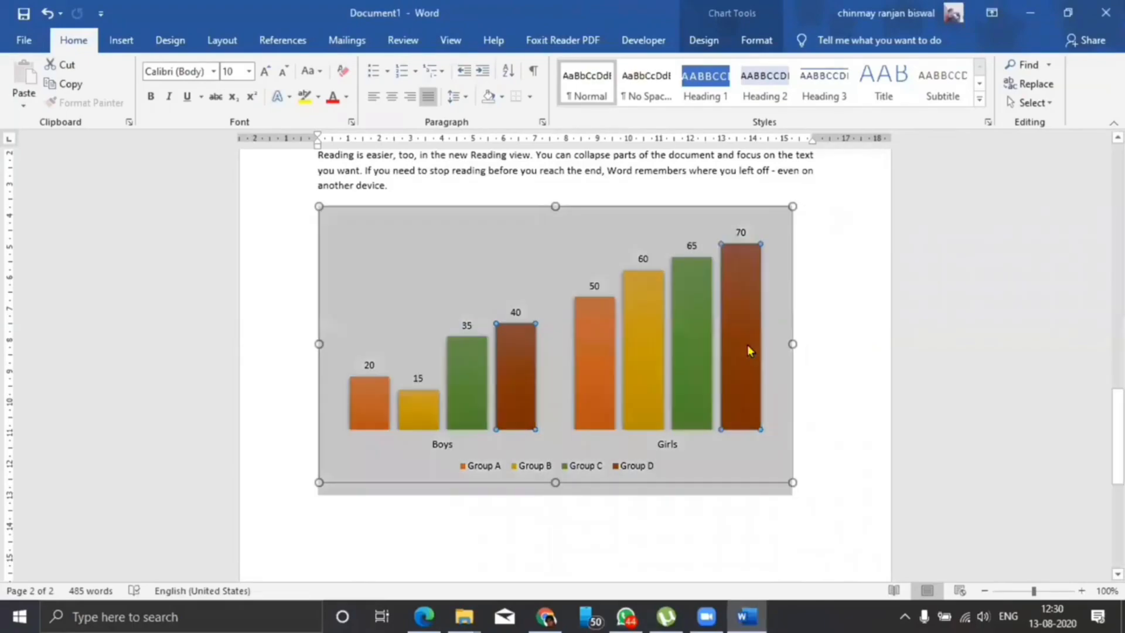
pyautogui.click(746, 345)
pyautogui.click(521, 388)
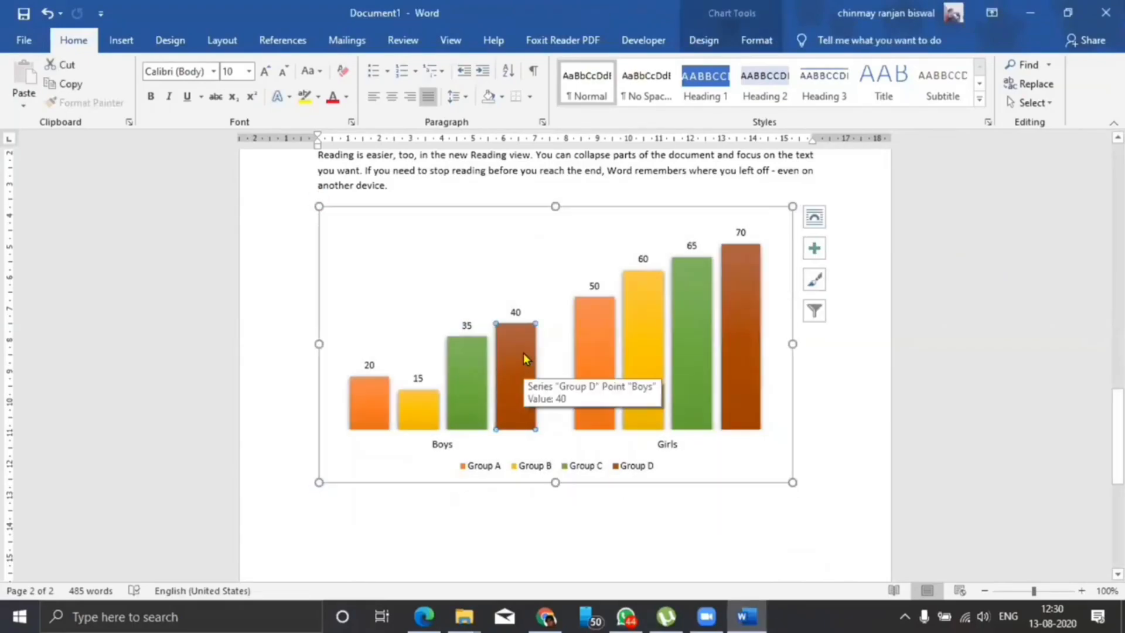
pyautogui.click(745, 32)
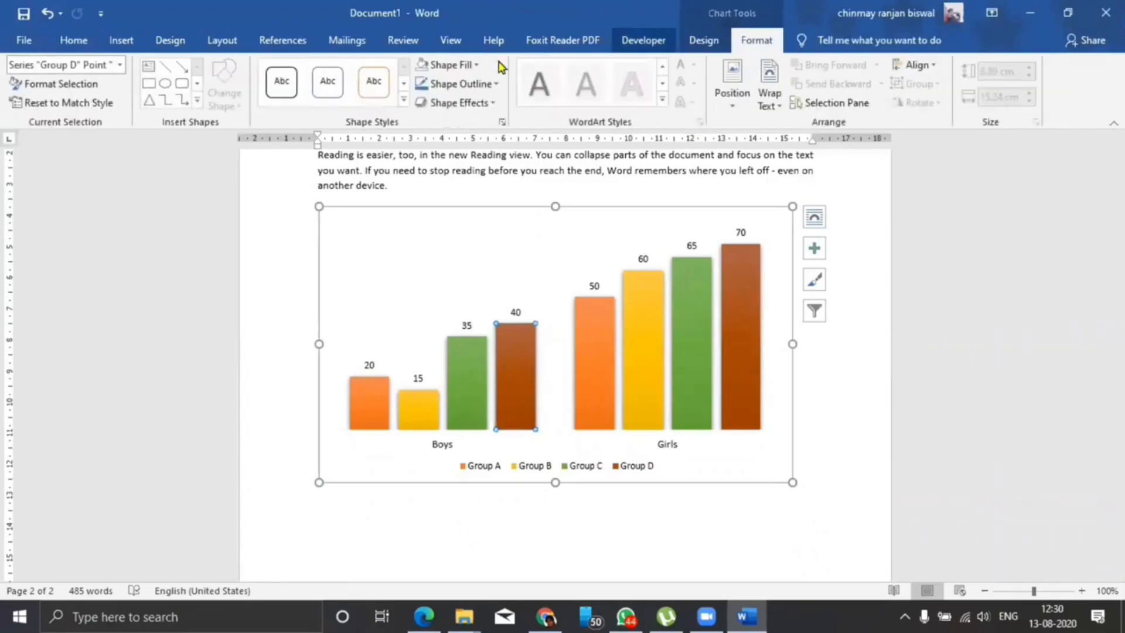
pyautogui.click(466, 65)
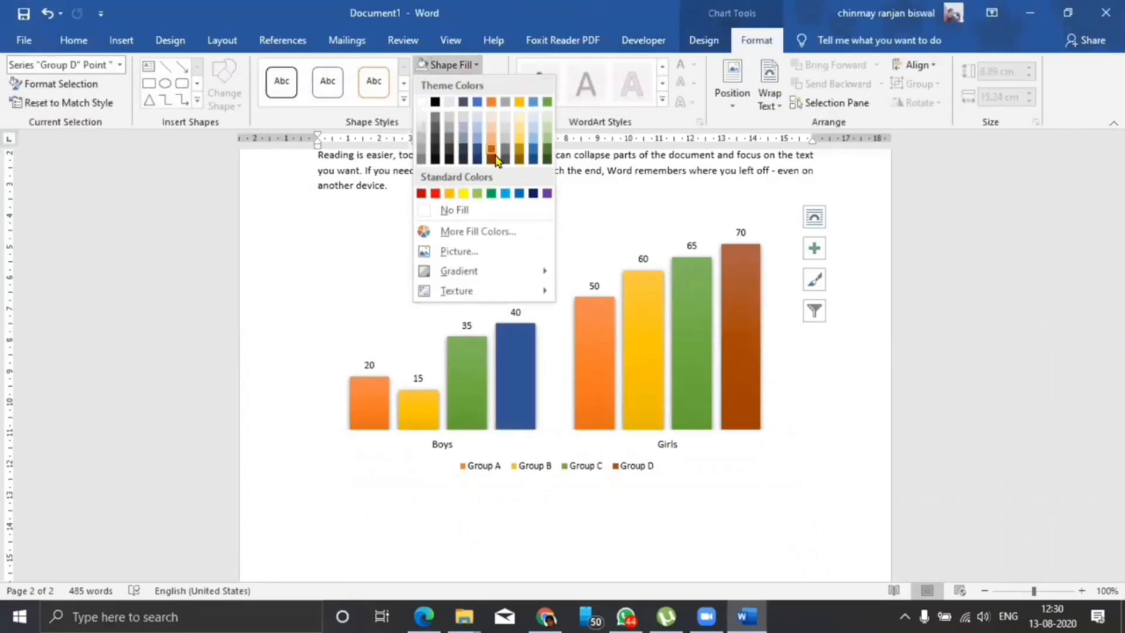
pyautogui.click(505, 194)
# Fill the Girls column of the Group D series with the same light blue.
pyautogui.click(749, 360)
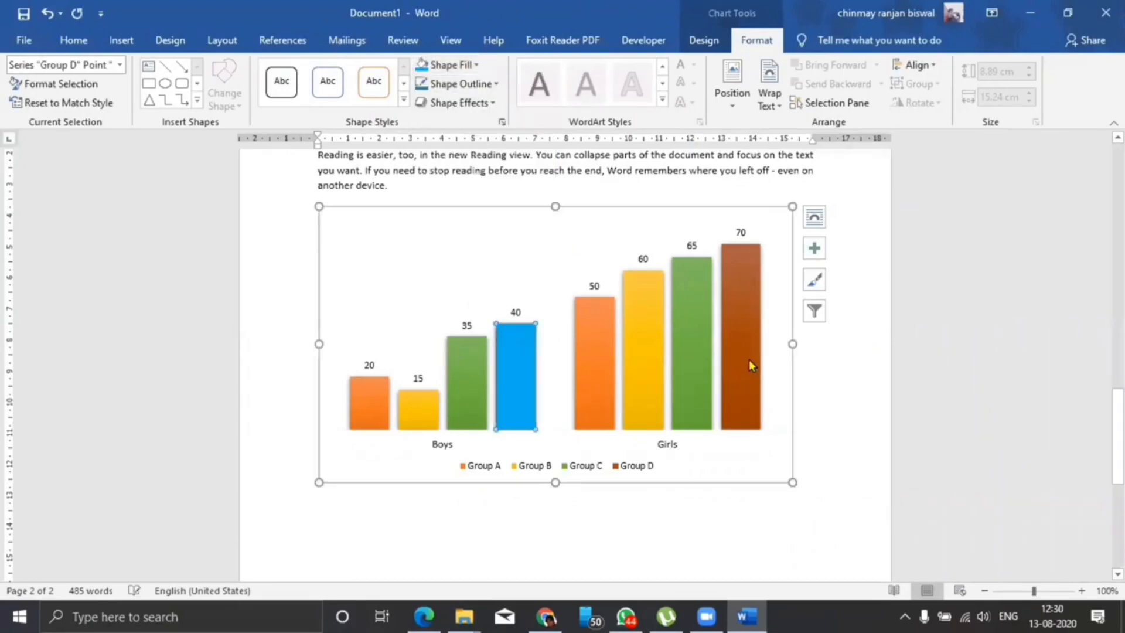
pyautogui.click(423, 65)
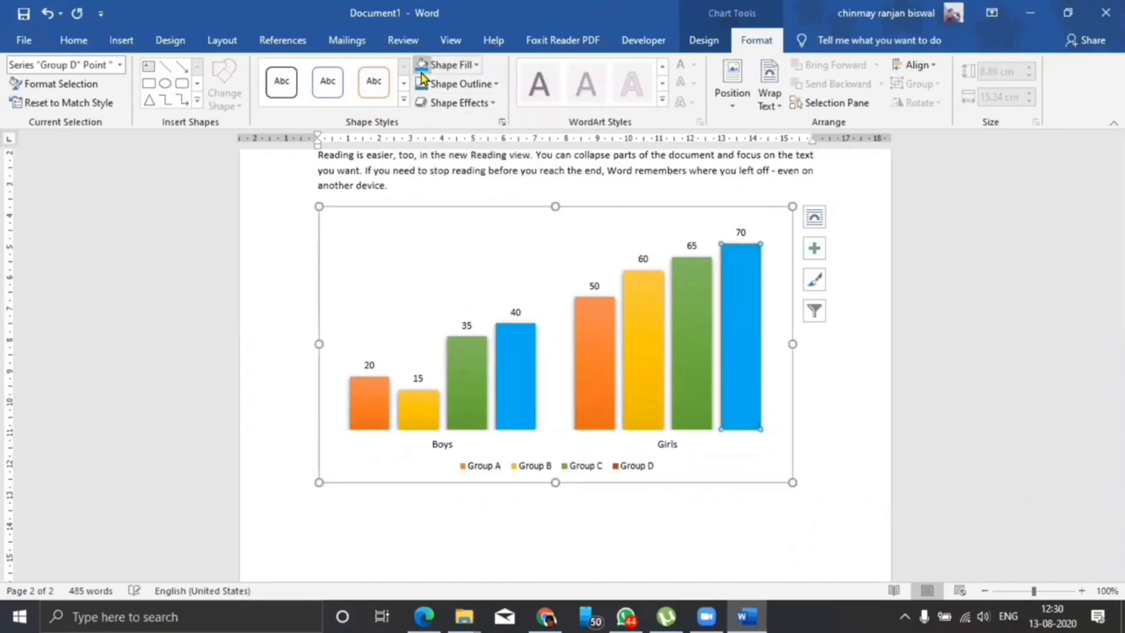
pyautogui.click(842, 374)
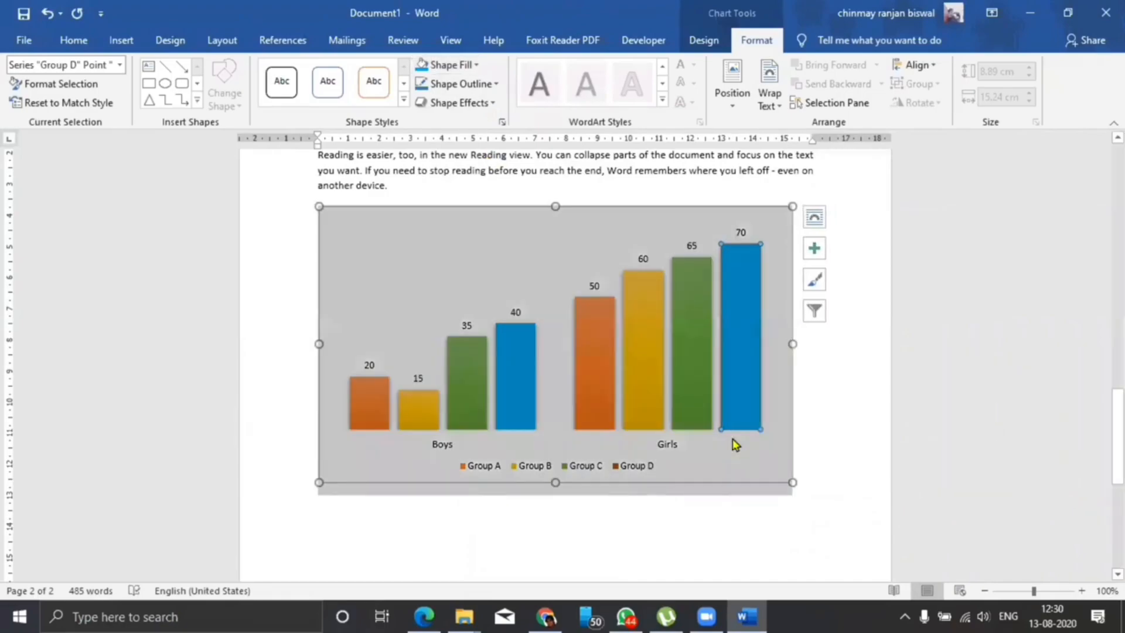
pyautogui.click(792, 477)
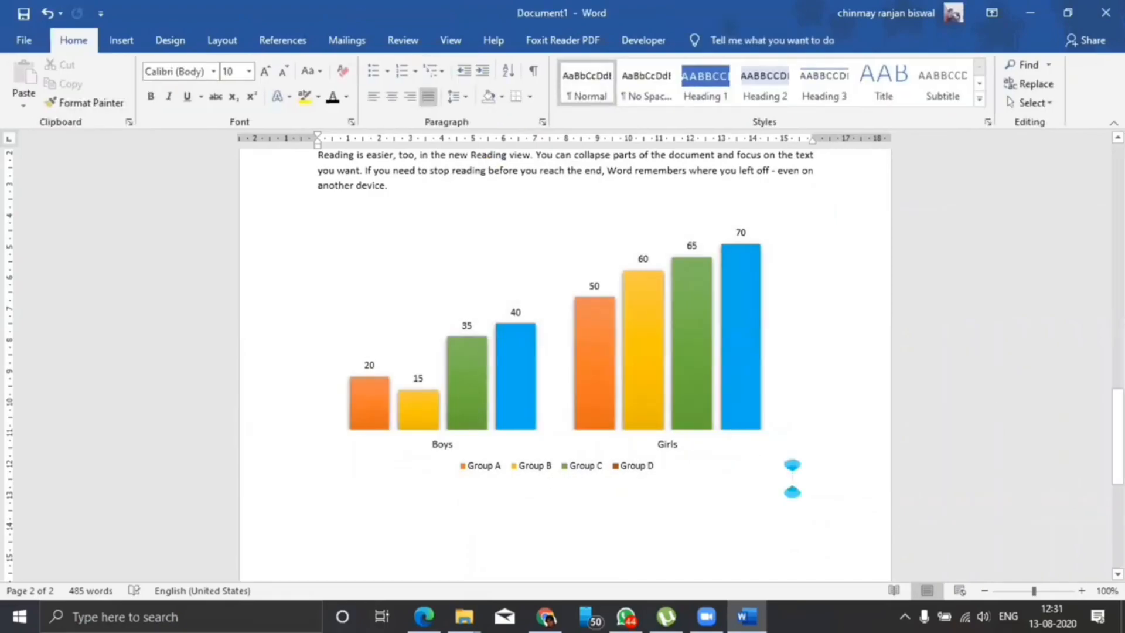
pyautogui.click(734, 494)
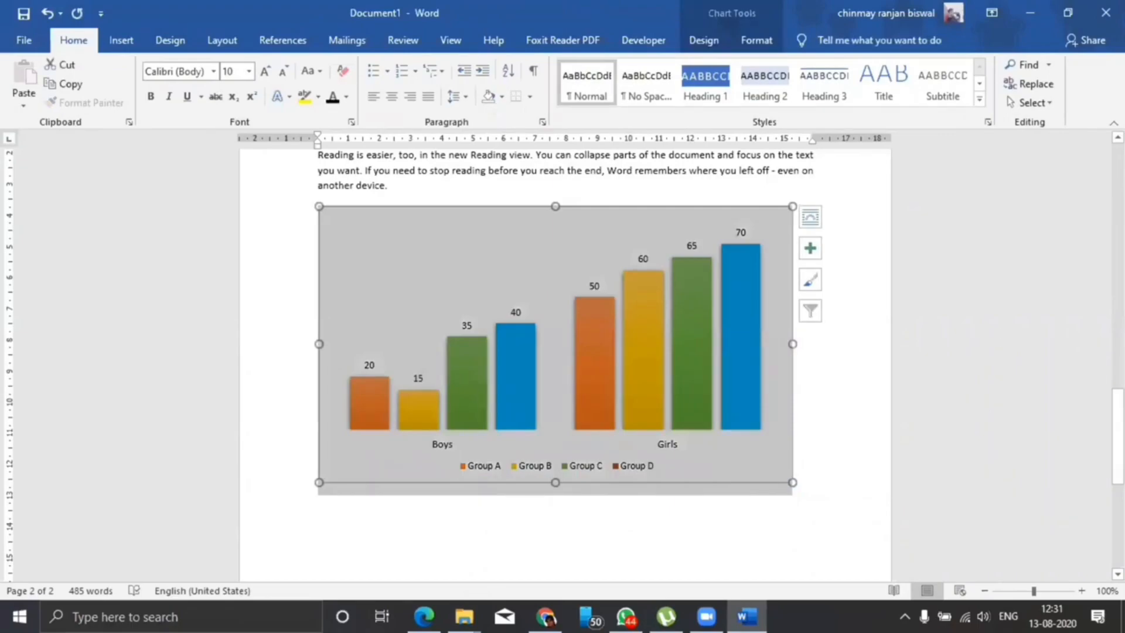
pyautogui.scroll(-3, 555, 323)
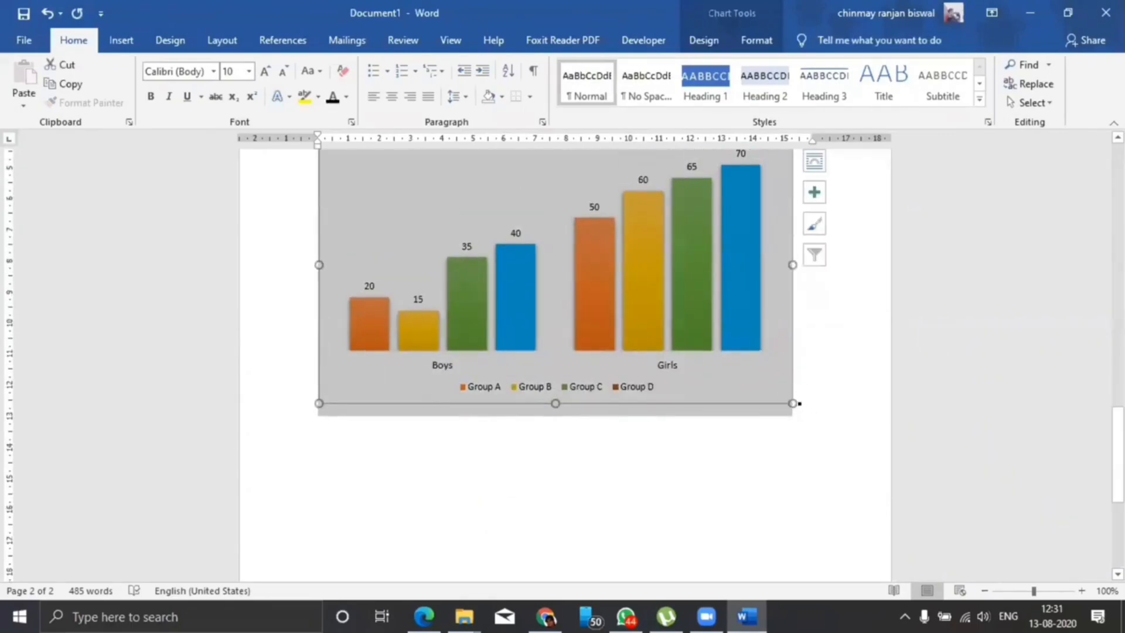
pyautogui.click(792, 404)
pyautogui.click(740, 410)
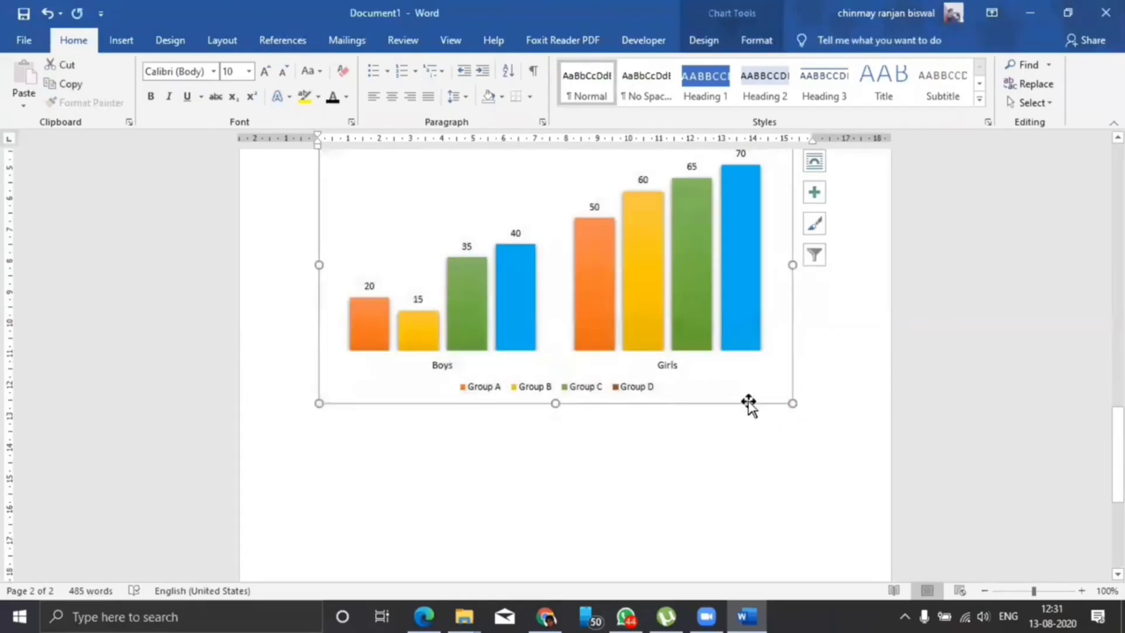